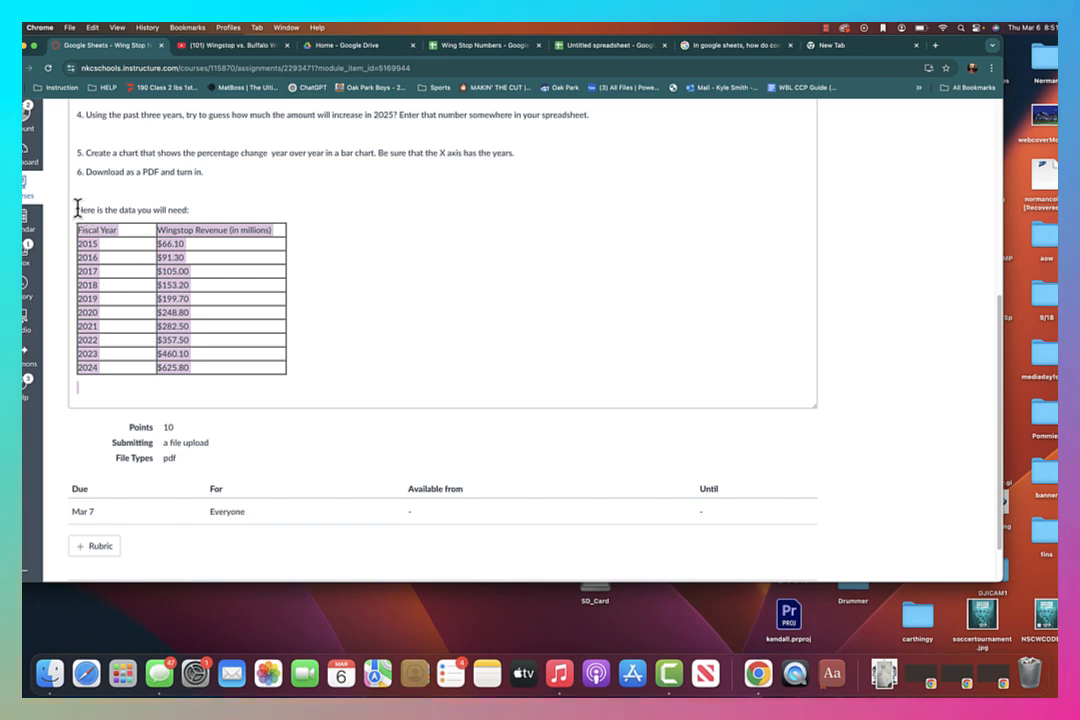
# Copy the whole Fiscal Year and Wingstop Revenue table from the assignment page
pyautogui.click(83, 230)
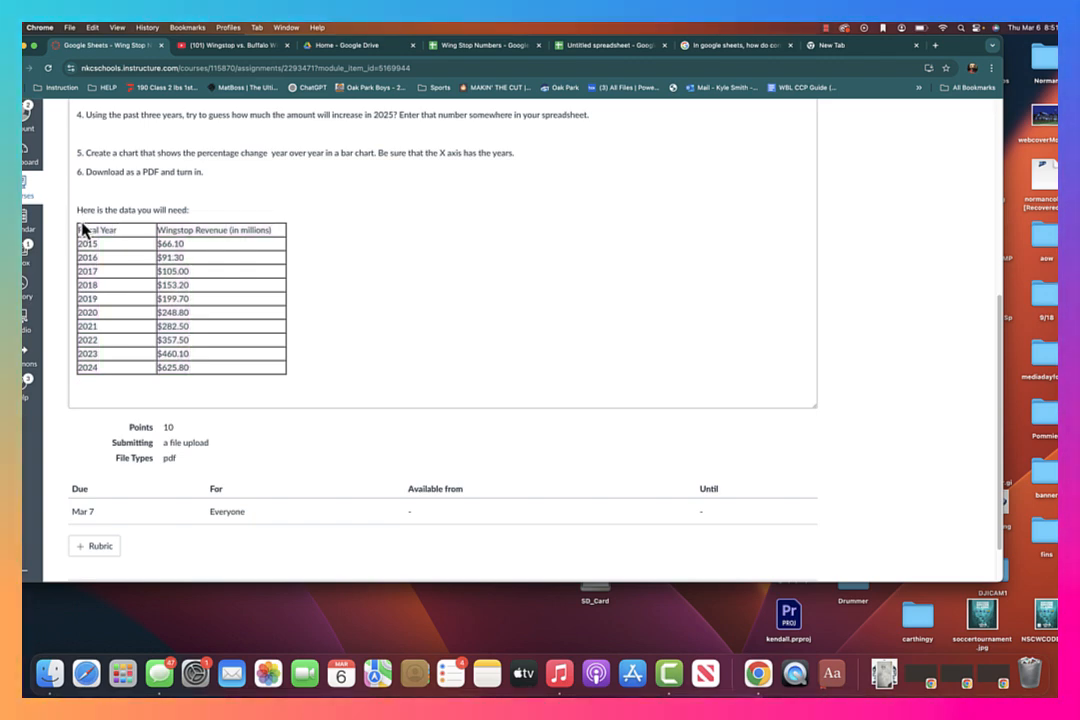
pyautogui.moveTo(84, 224); pyautogui.dragTo(238, 392)
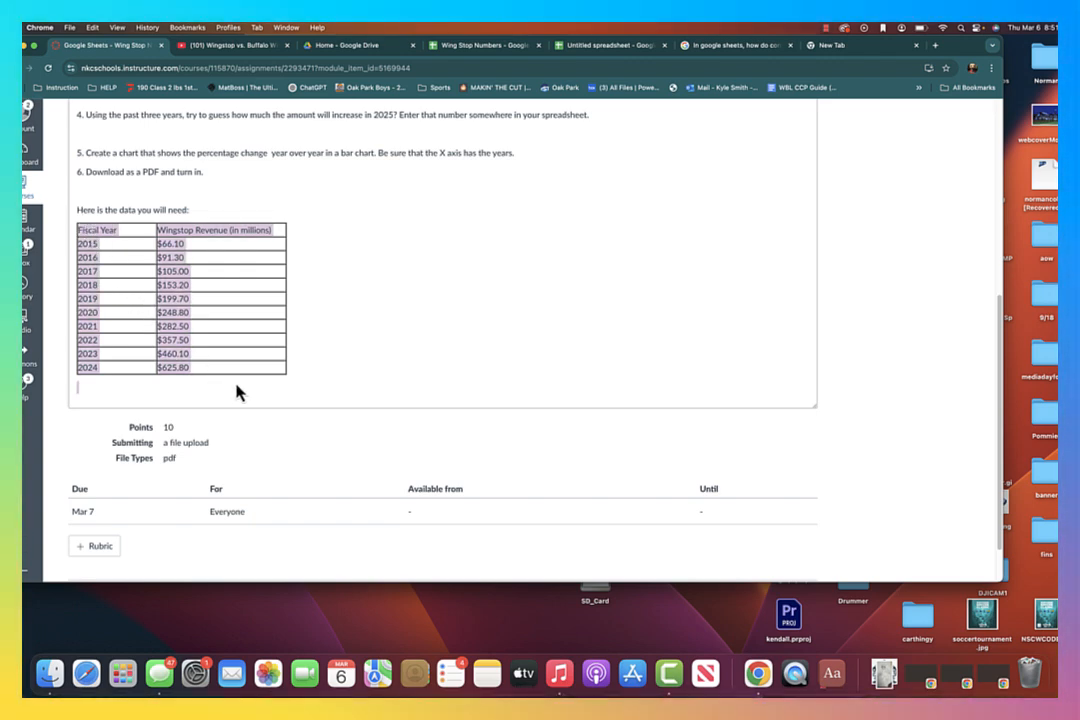
pyautogui.rightClick(183, 324)
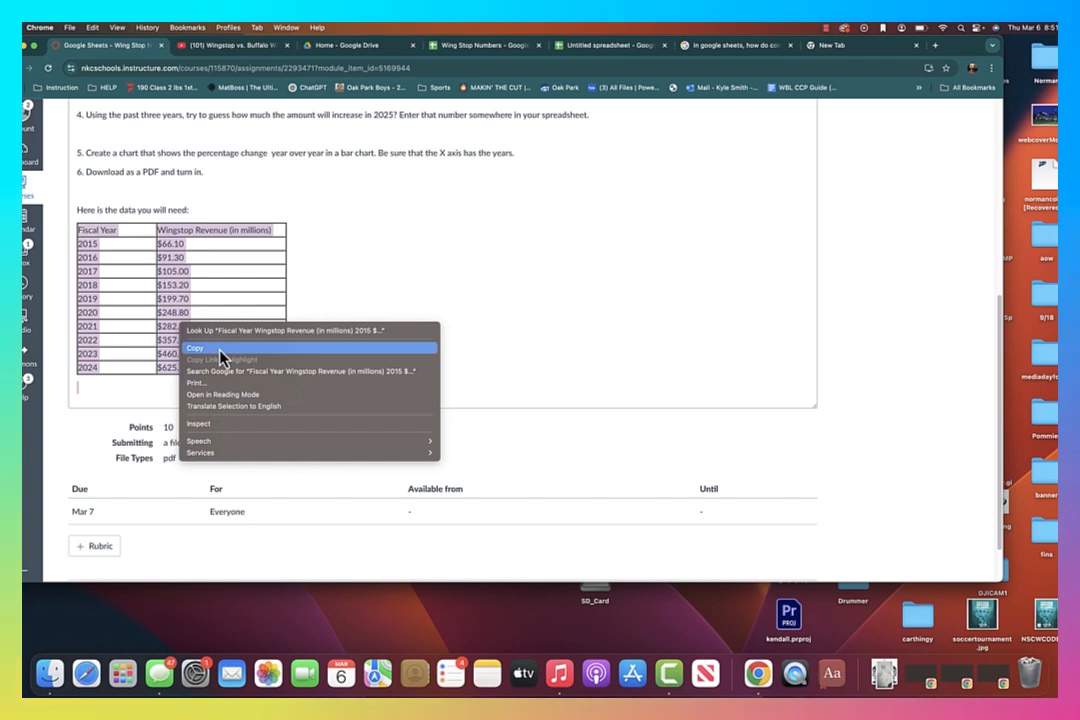
pyautogui.click(215, 348)
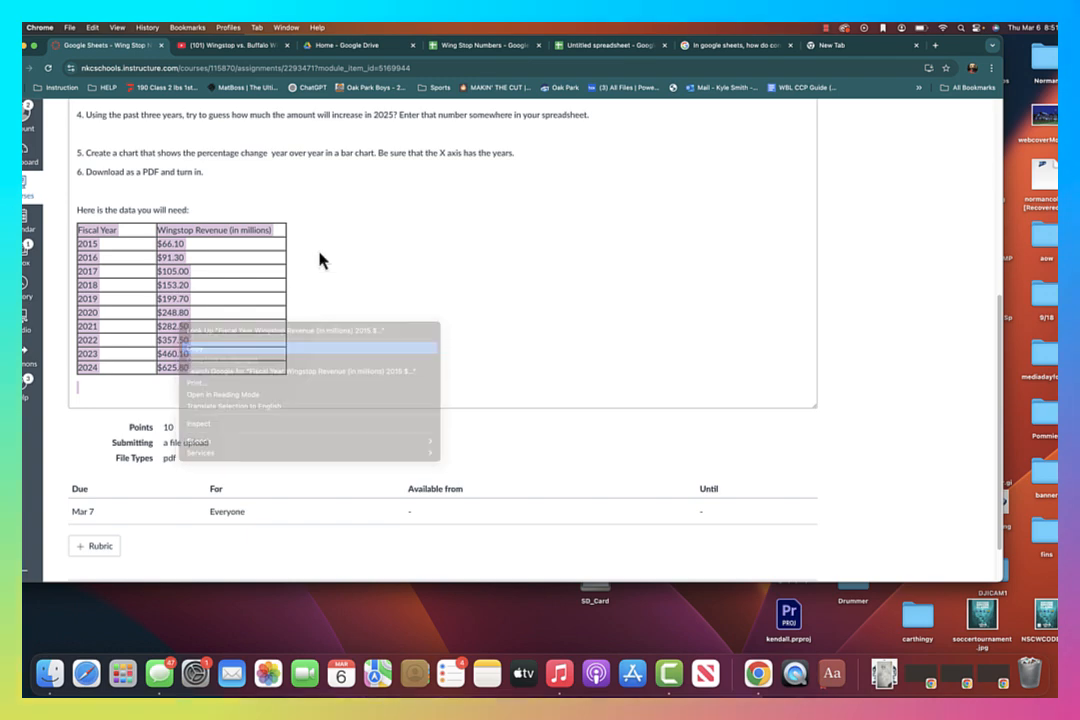
# Switch to the Wing Stop Numbers spreadsheet and copy the fiscal year and revenue data, headers included
pyautogui.click(620, 47)
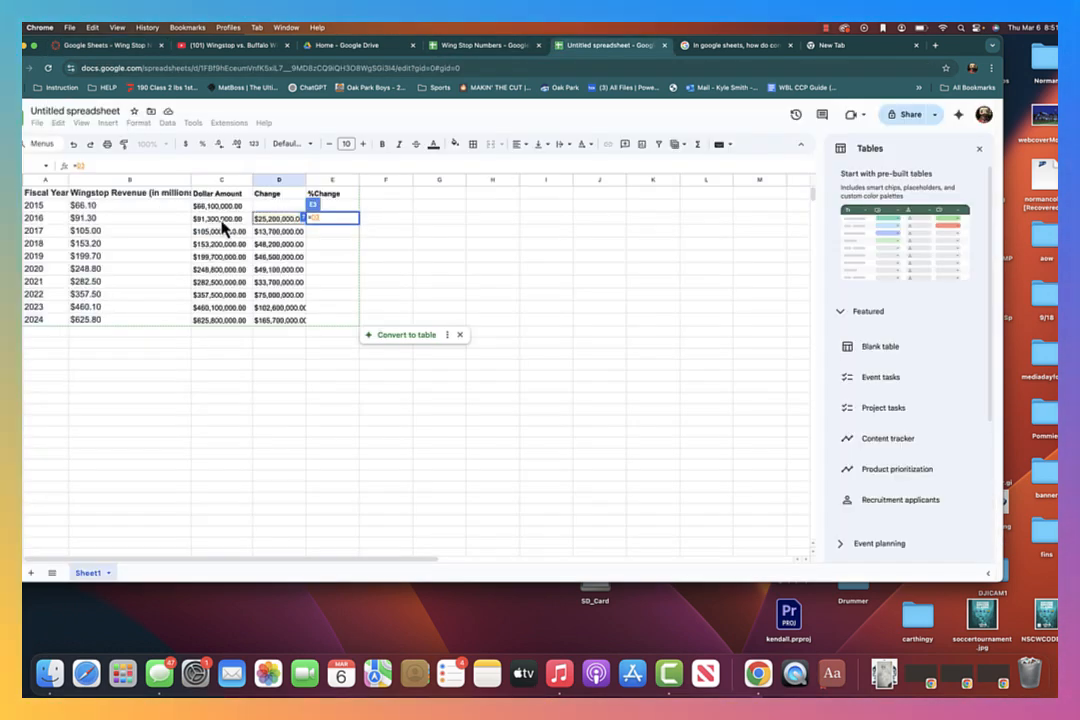
pyautogui.click(482, 47)
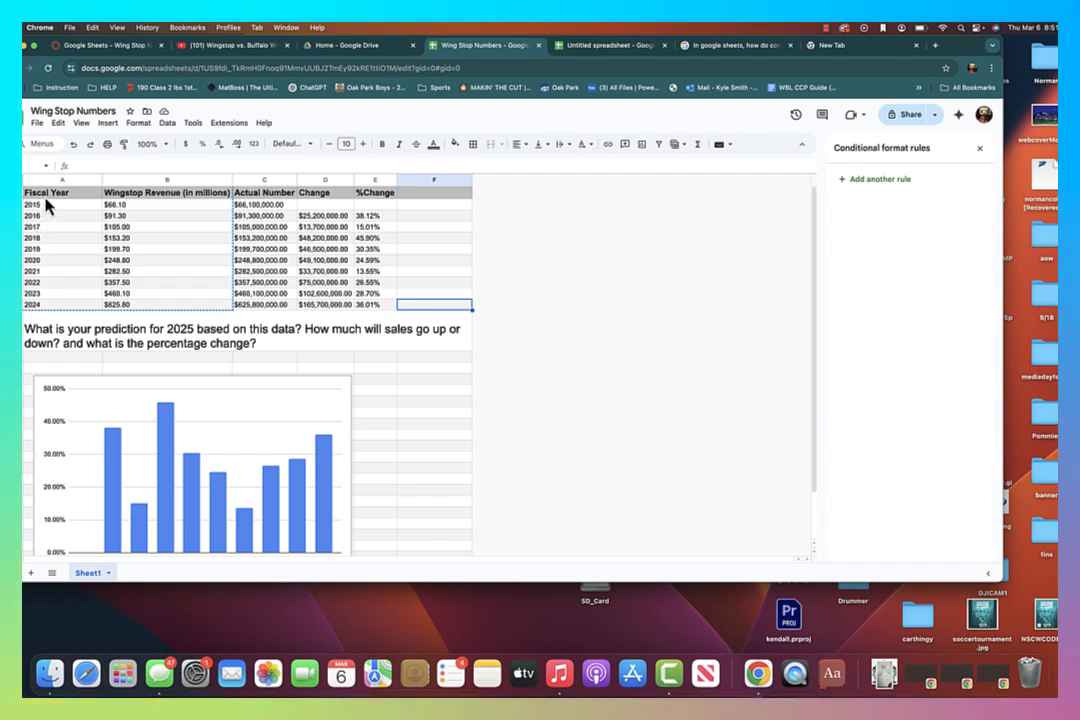
pyautogui.moveTo(46, 198); pyautogui.dragTo(143, 315)
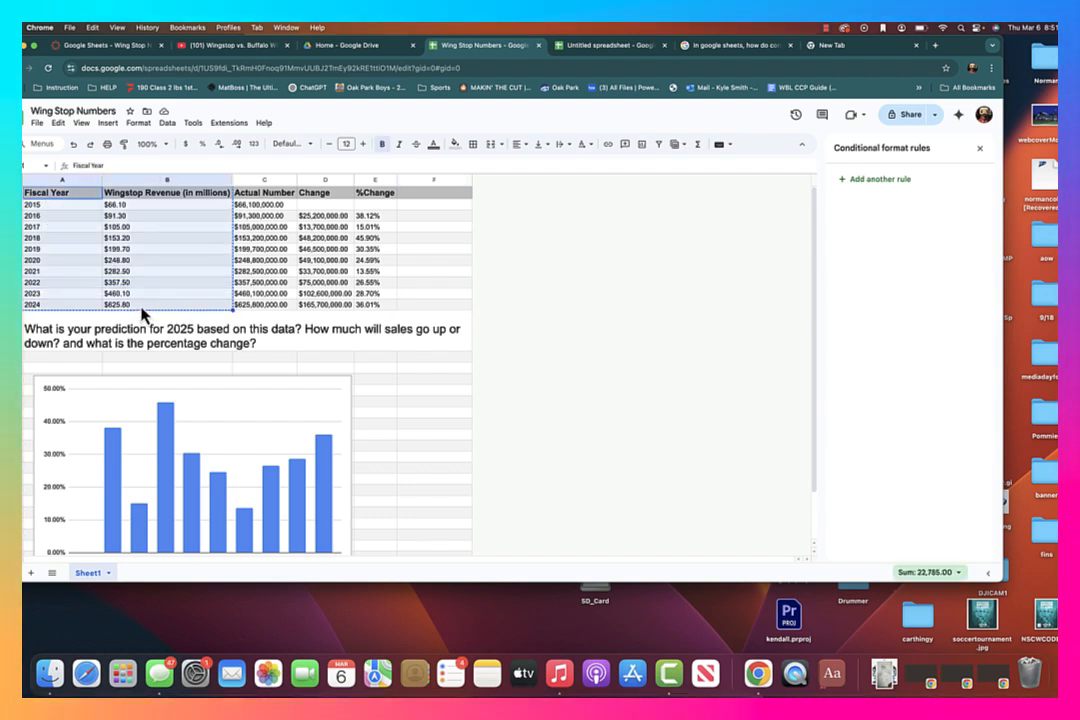
pyautogui.hotkey('ctrl', 'c')
# Inspect the 2015 Actual Number formula and fill it down the column through 2024
pyautogui.click(181, 206)
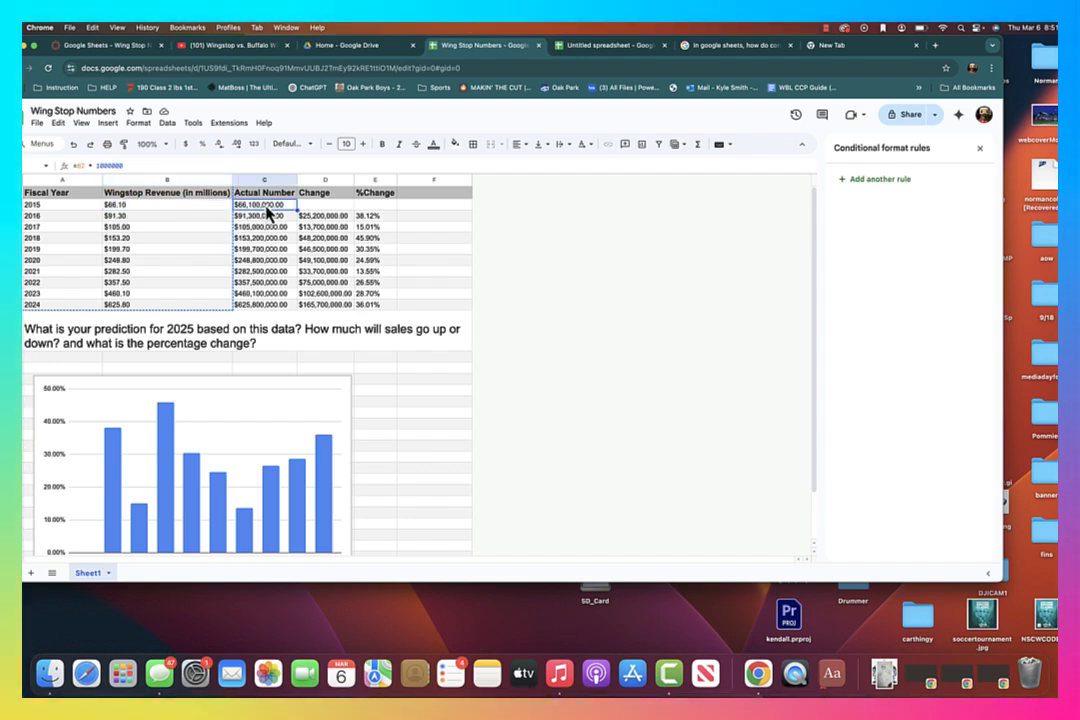
pyautogui.click(268, 208)
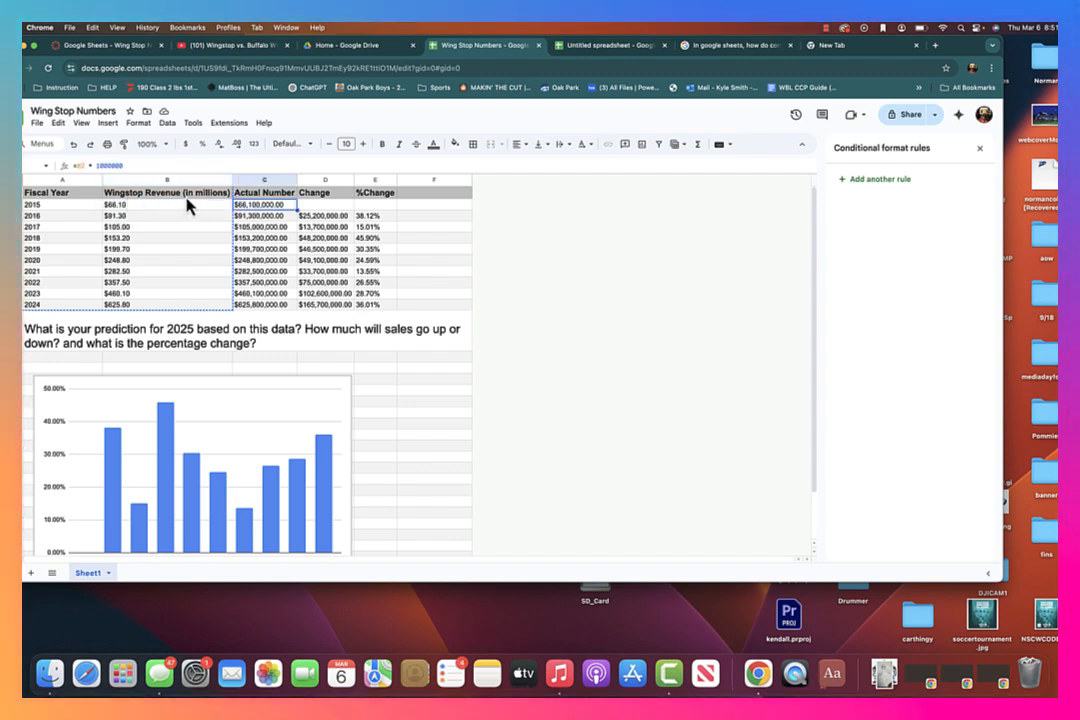
pyautogui.doubleClick(270, 207)
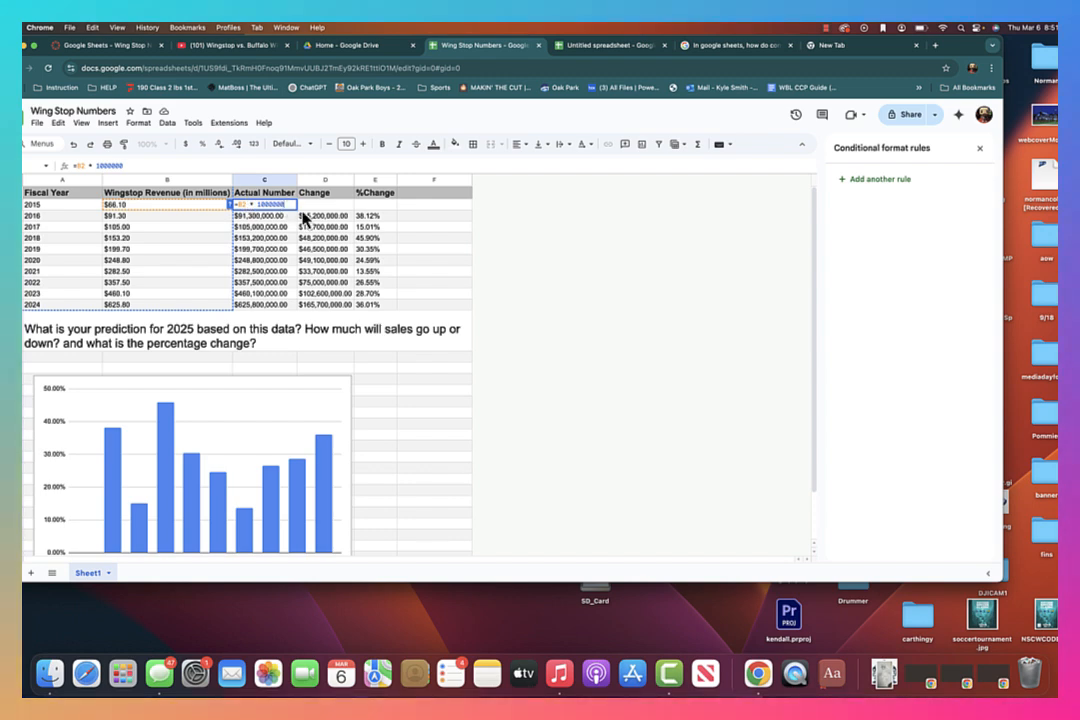
pyautogui.click(344, 208)
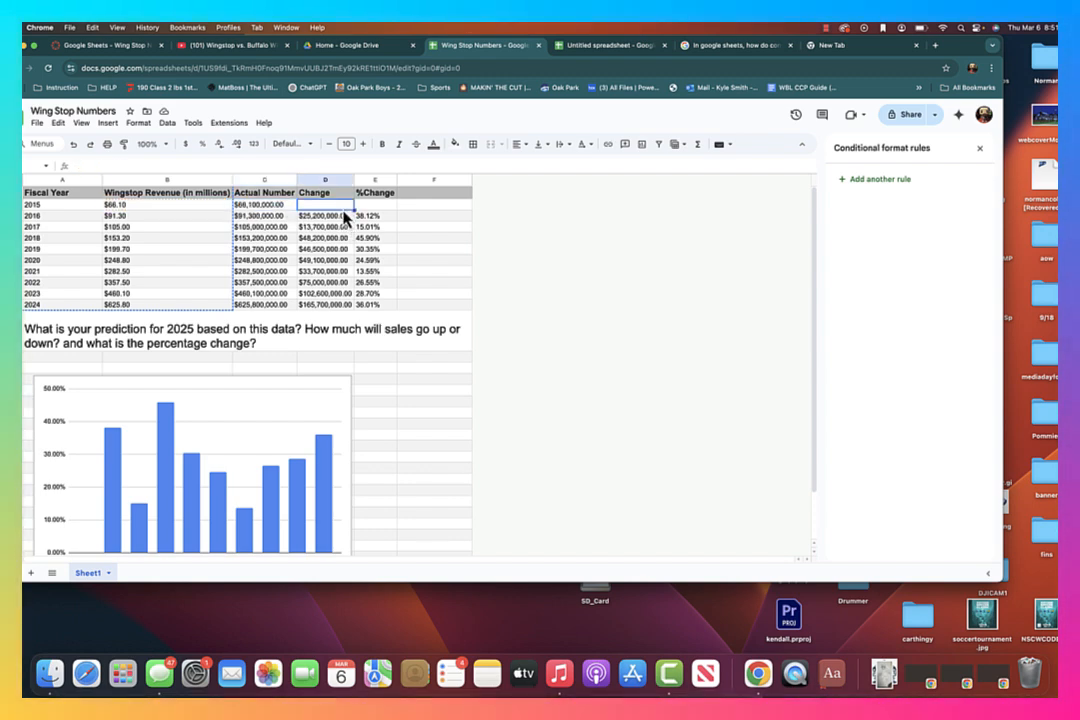
pyautogui.click(293, 207)
pyautogui.moveTo(295, 210); pyautogui.dragTo(296, 310)
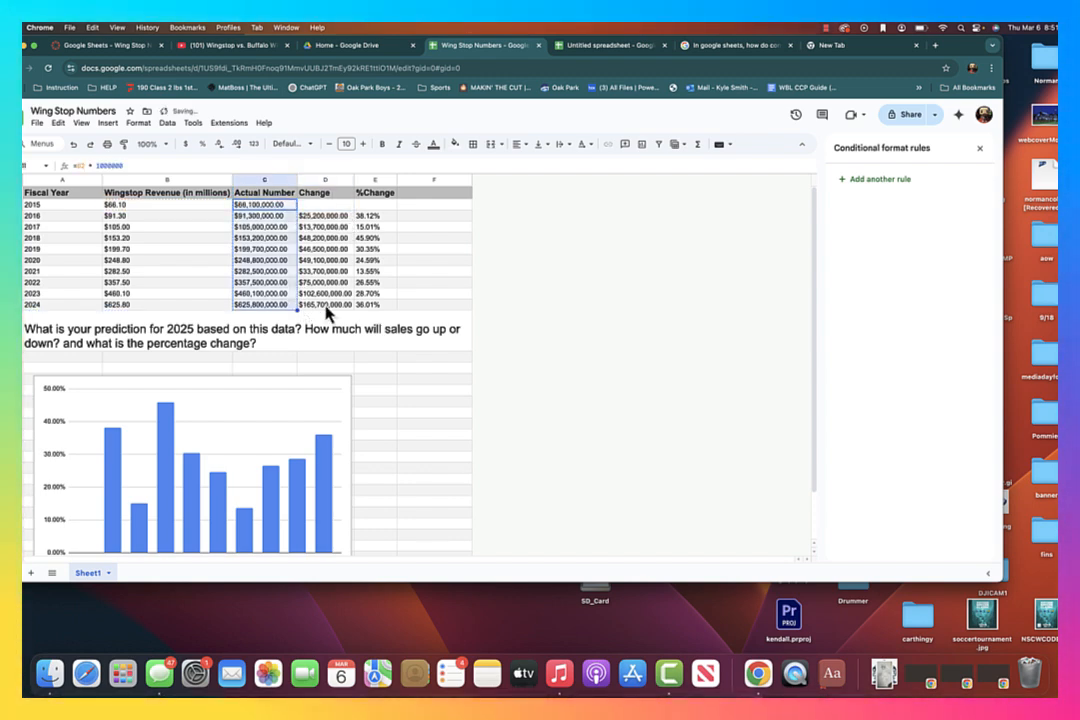
# Inspect the 2016 Change formula and fill it down the column through 2024
pyautogui.click(340, 206)
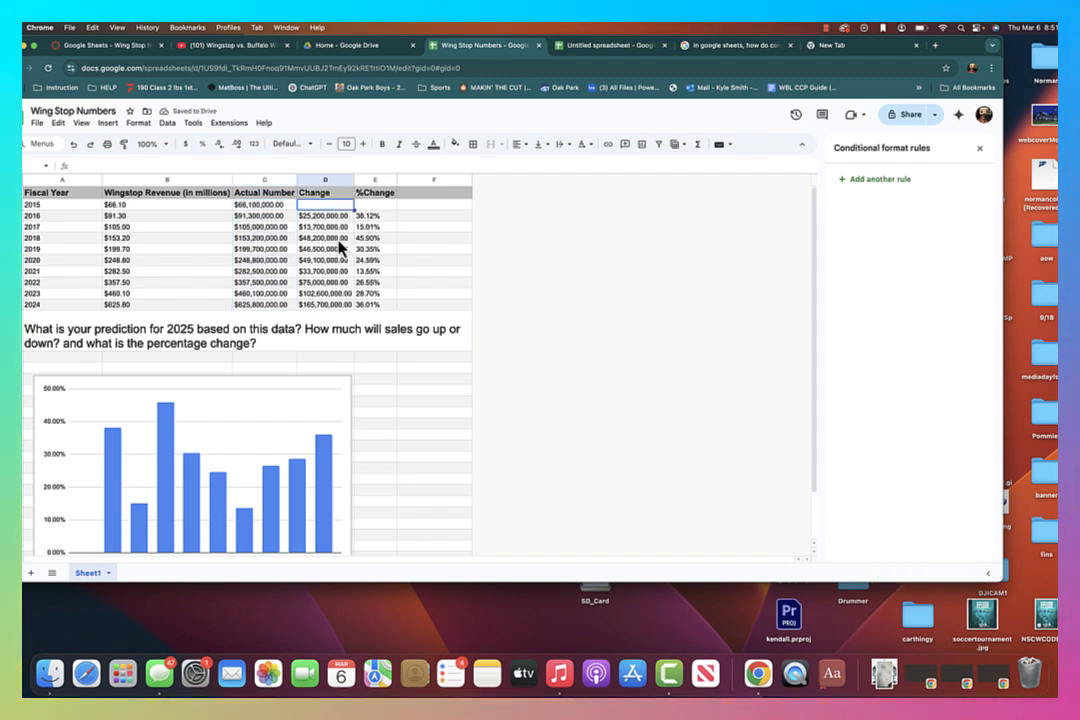
pyautogui.click(327, 216)
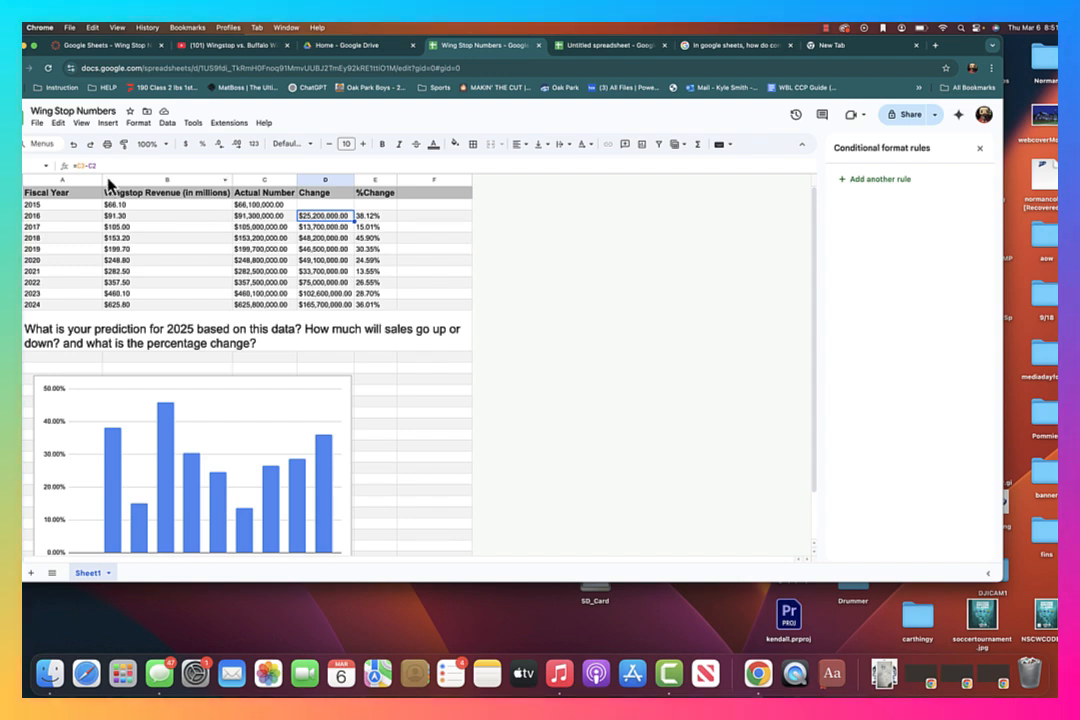
pyautogui.doubleClick(310, 215)
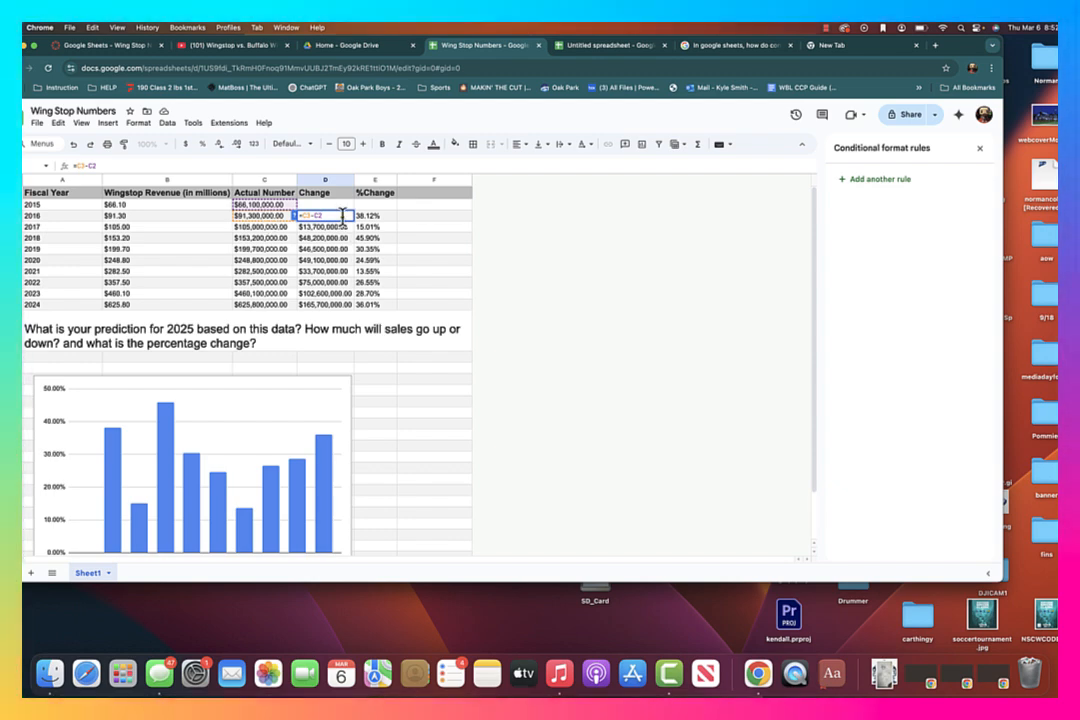
pyautogui.click(359, 219)
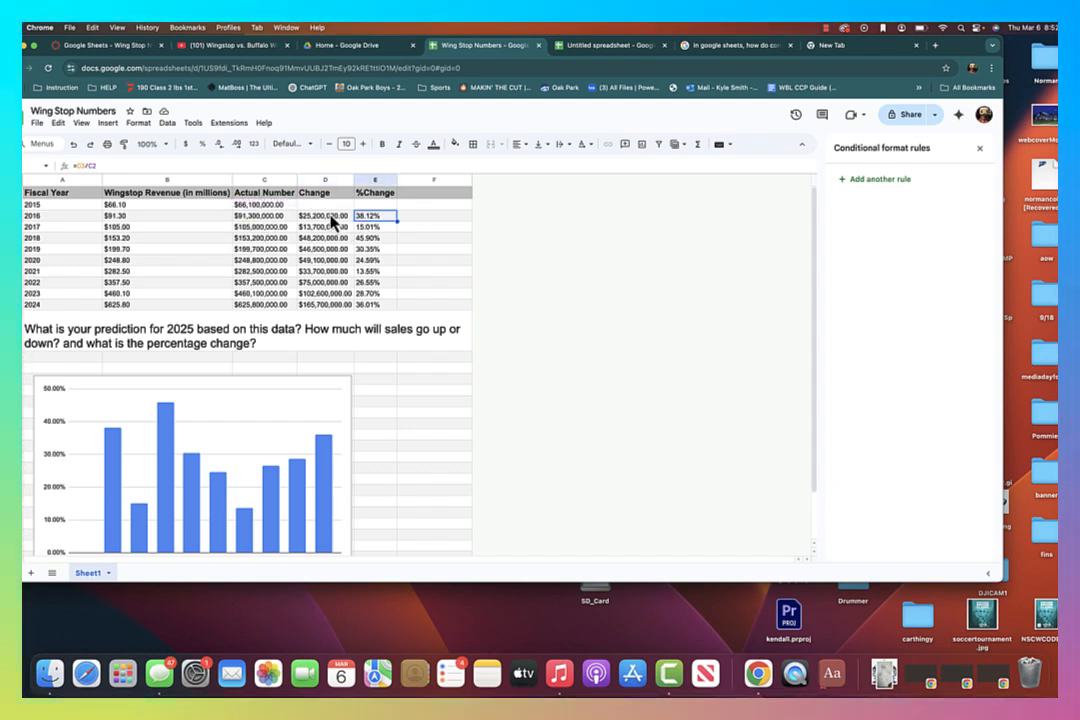
pyautogui.click(333, 217)
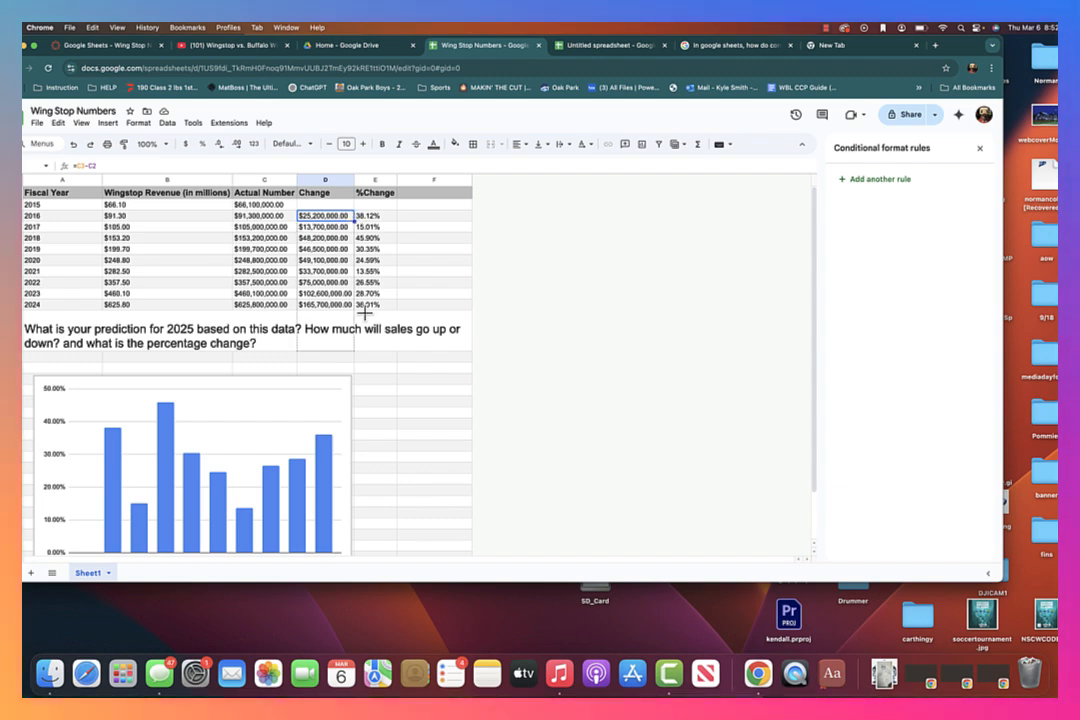
pyautogui.moveTo(353, 220); pyautogui.dragTo(361, 309)
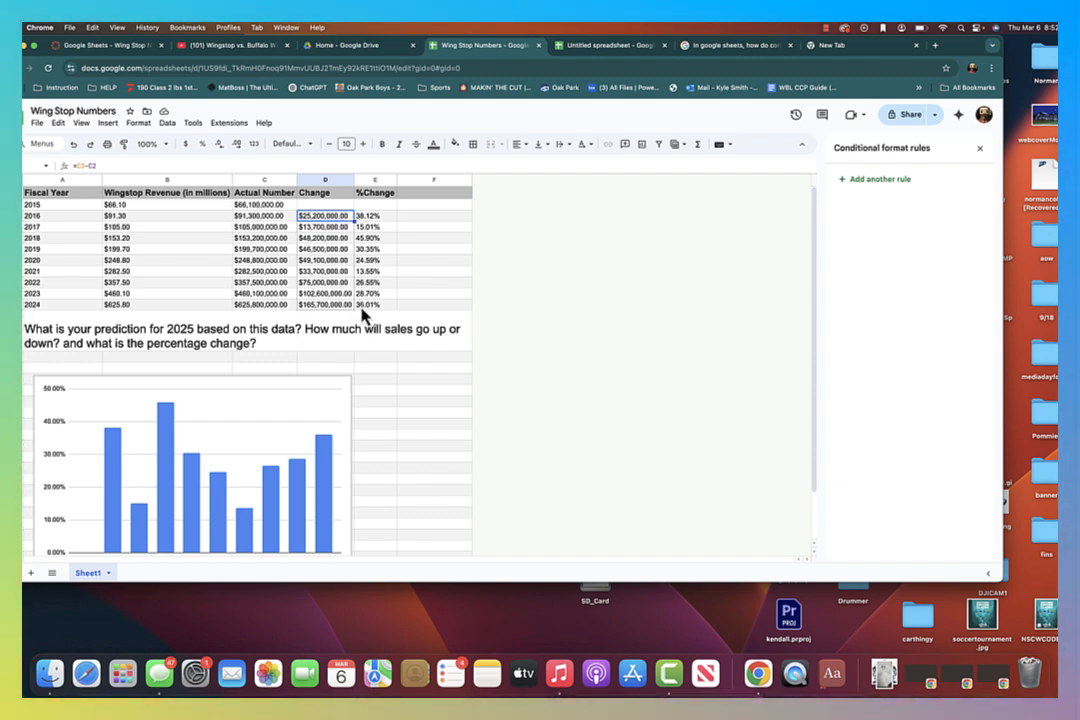
# Inspect the 2016 %Change formula and fill it down the column through 2024
pyautogui.click(382, 221)
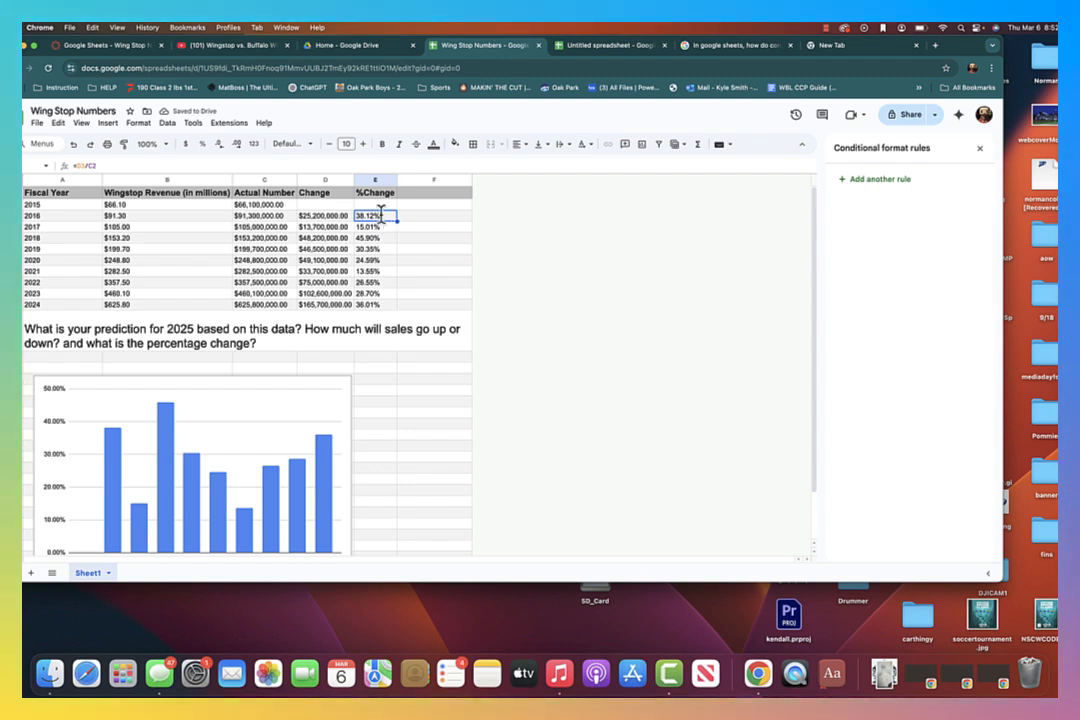
pyautogui.doubleClick(372, 215)
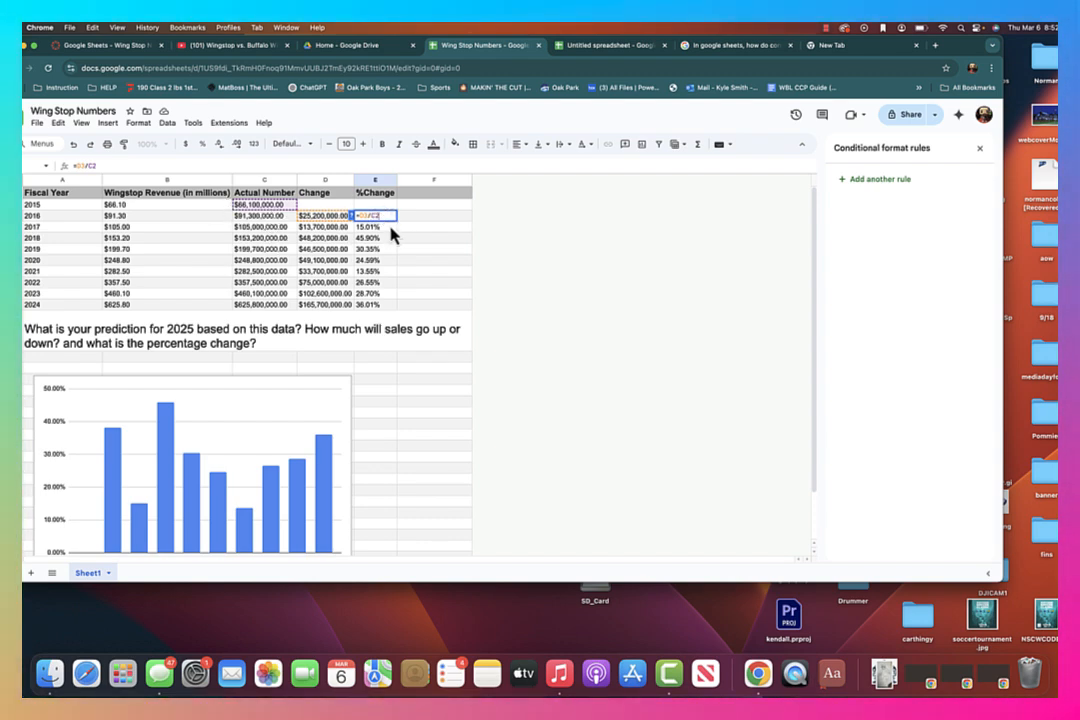
pyautogui.press('Tab')
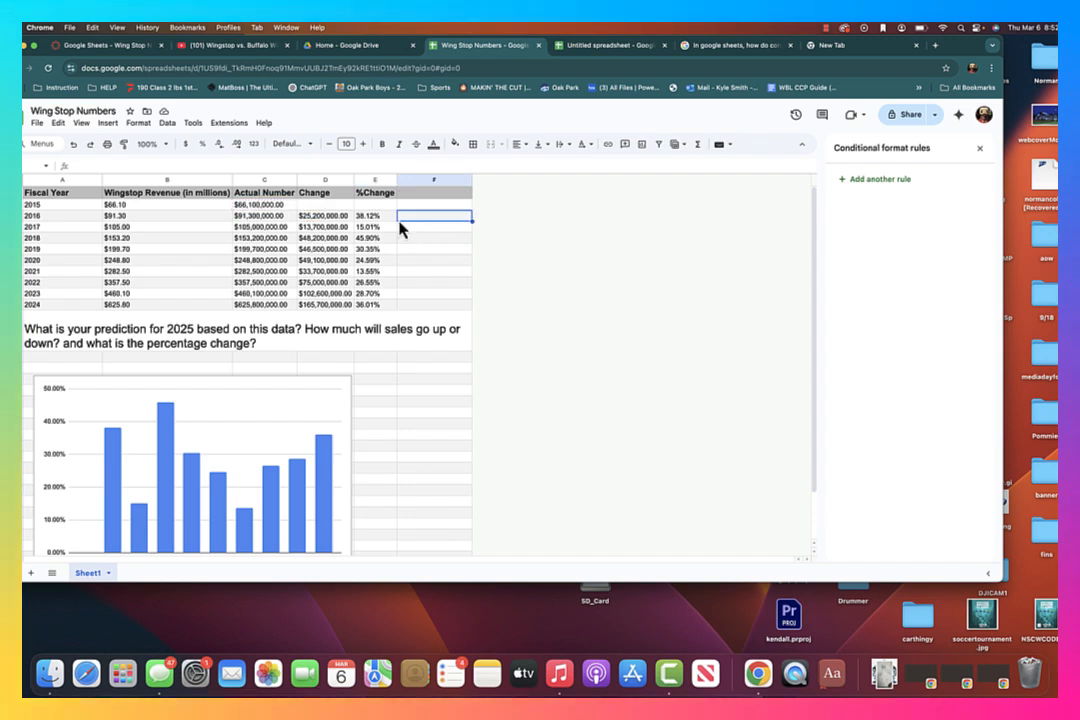
pyautogui.click(384, 218)
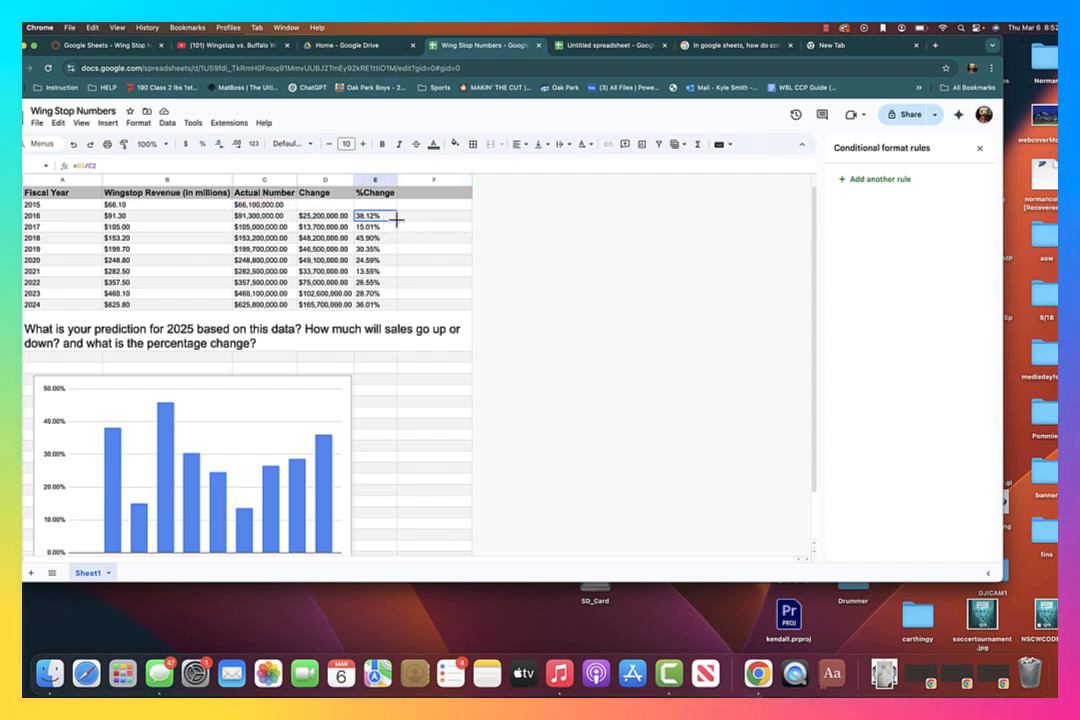
pyautogui.moveTo(397, 218); pyautogui.dragTo(398, 306)
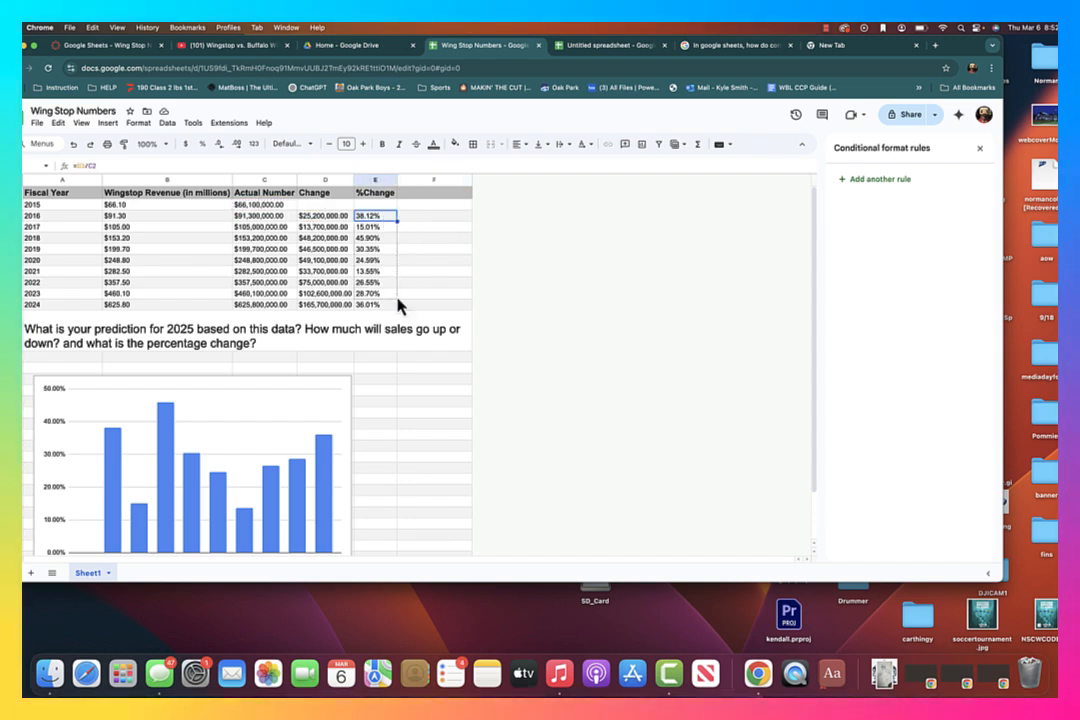
pyautogui.click(521, 304)
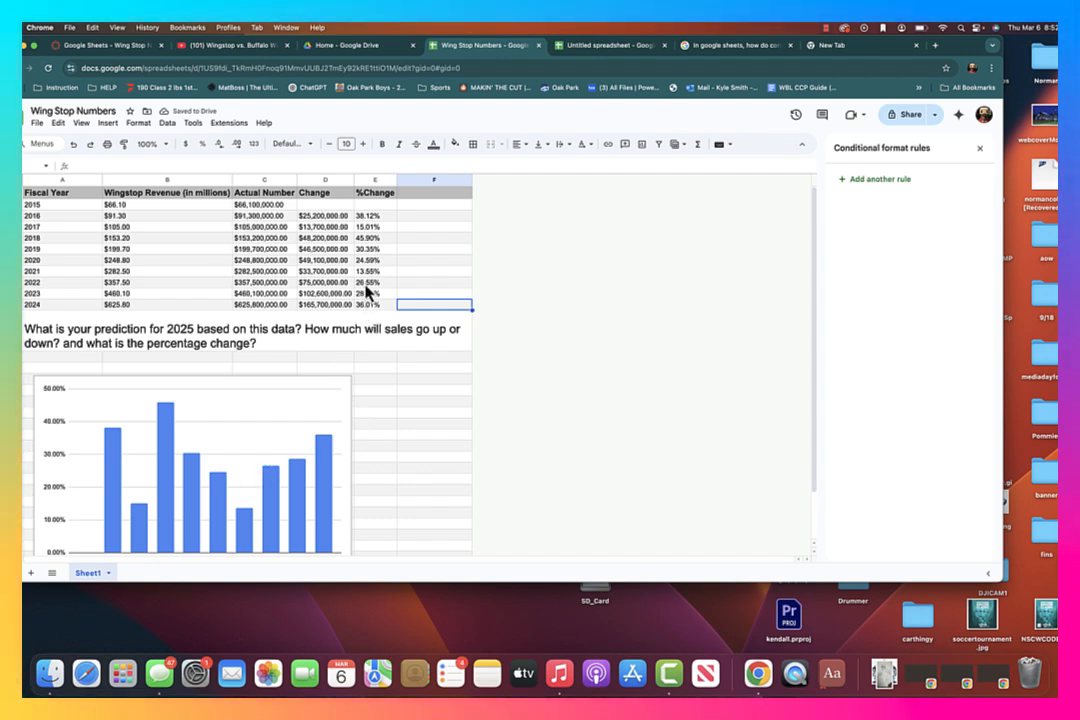
# Select the %Change values for 2022 to 2024 and switch the selection summary to the average
pyautogui.moveTo(366, 286); pyautogui.dragTo(371, 309)
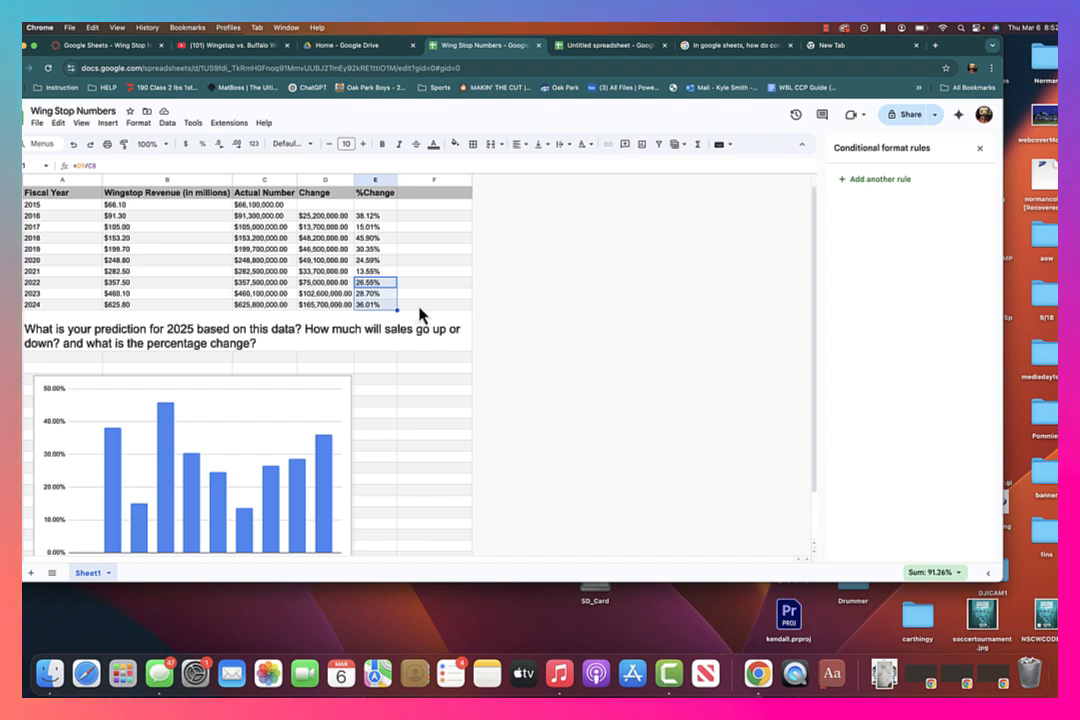
pyautogui.click(960, 575)
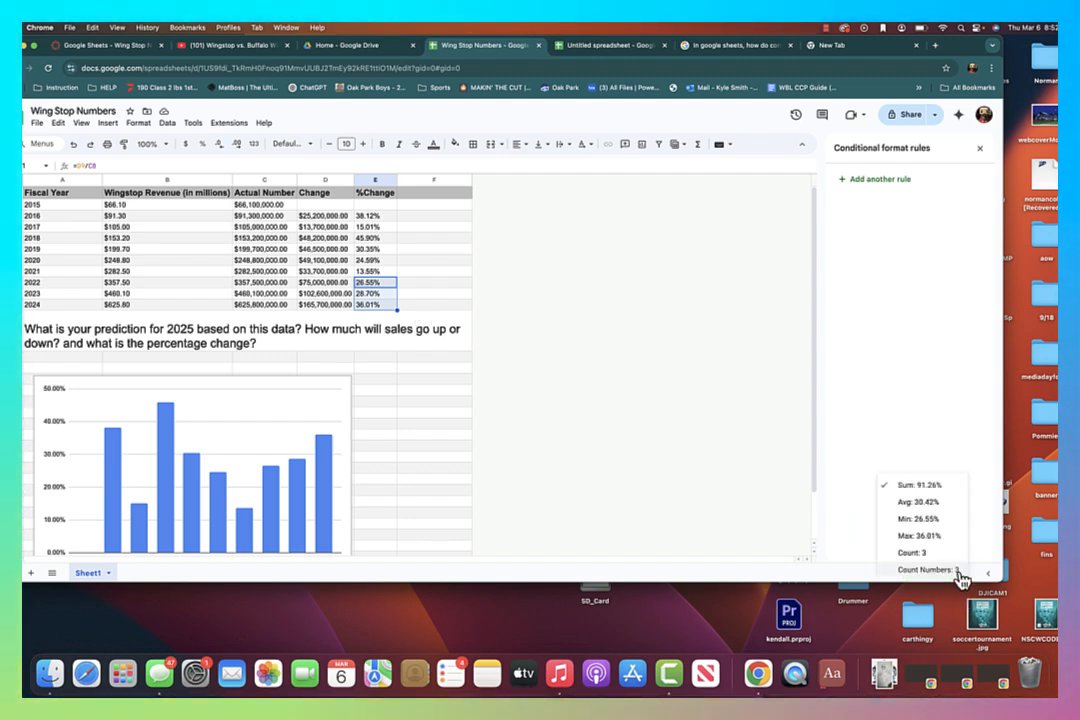
pyautogui.click(935, 504)
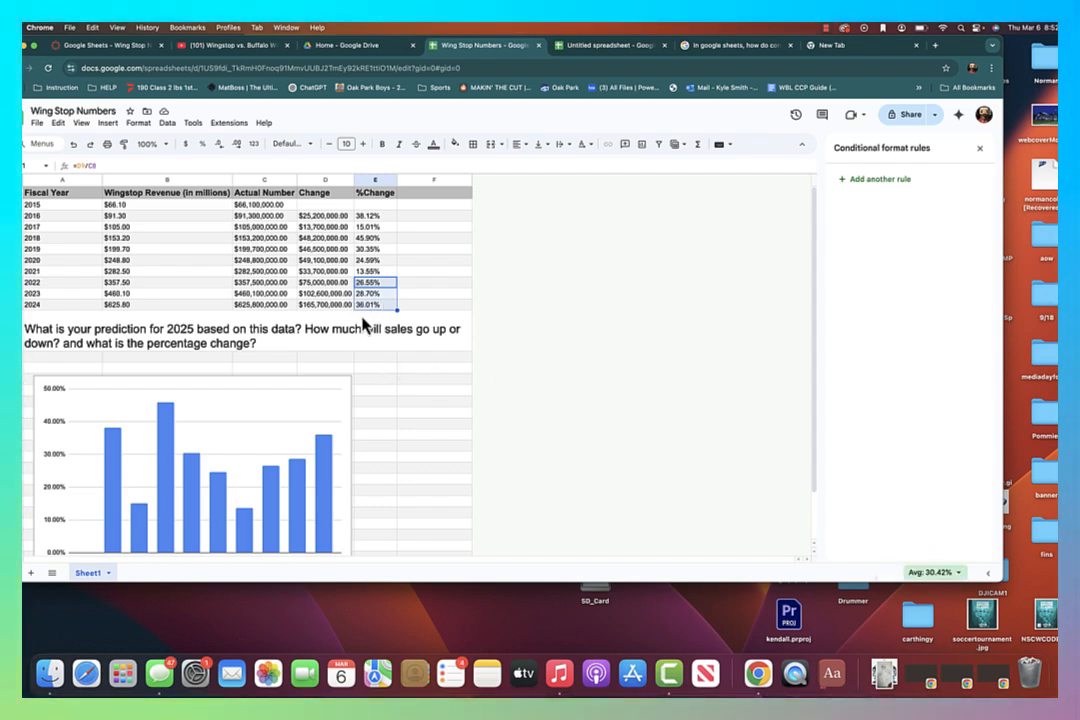
# Check the average %Change for 2022 and 2023, then for 2023 and 2024
pyautogui.click(364, 322)
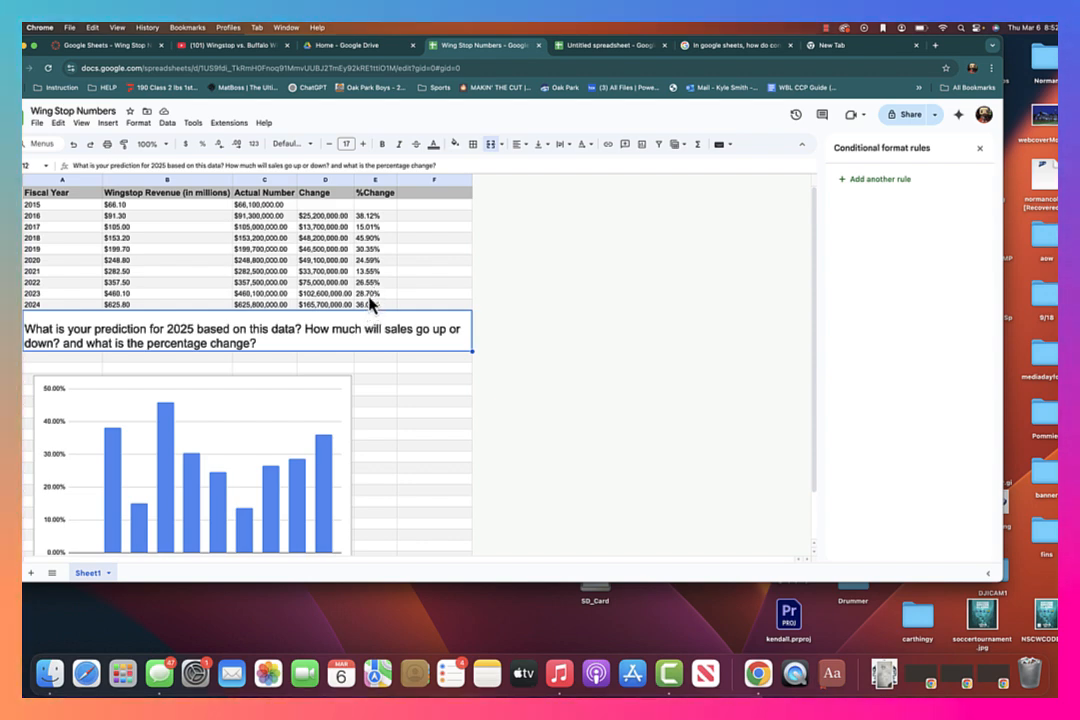
pyautogui.click(374, 306)
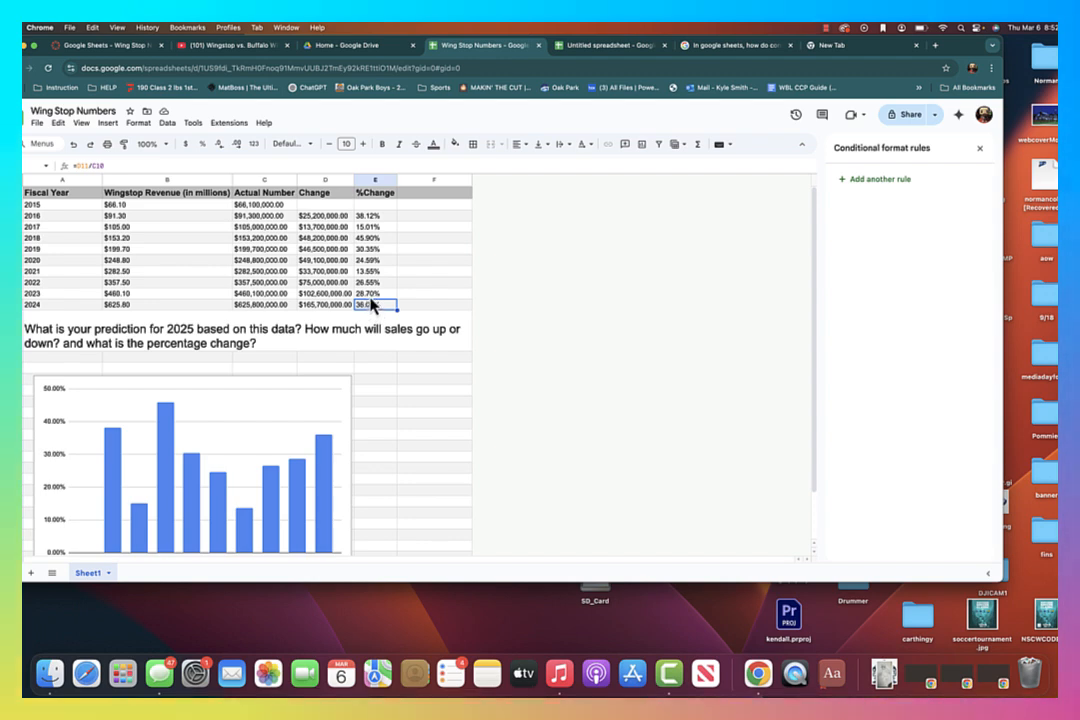
pyautogui.moveTo(375, 283); pyautogui.dragTo(378, 298)
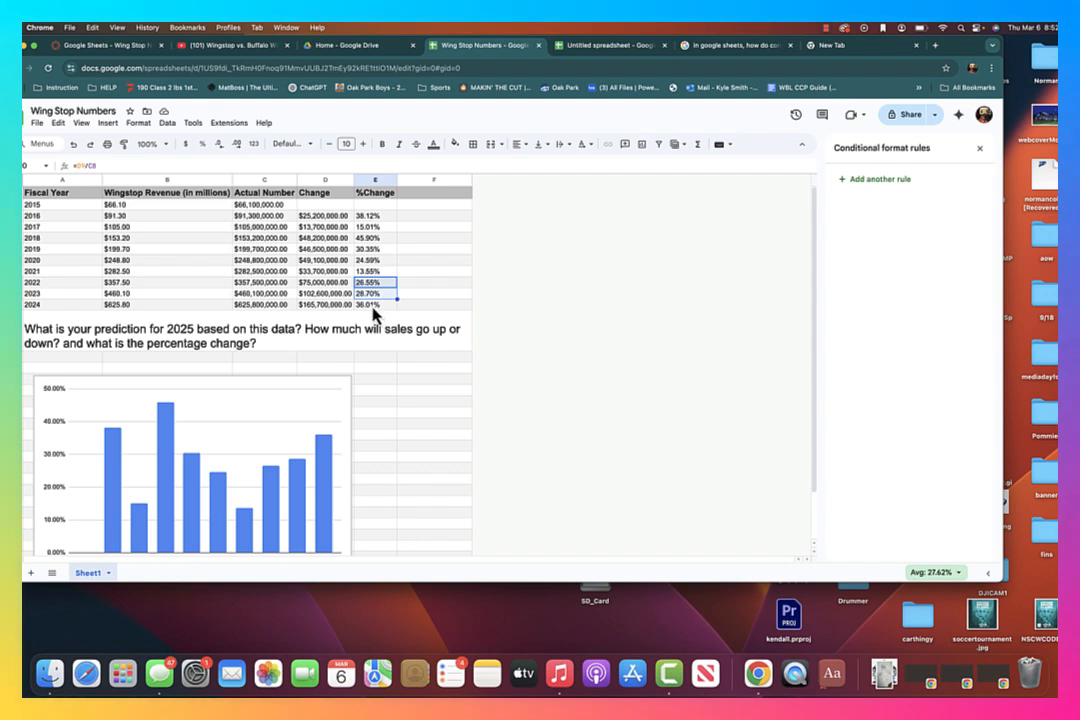
pyautogui.click(374, 305)
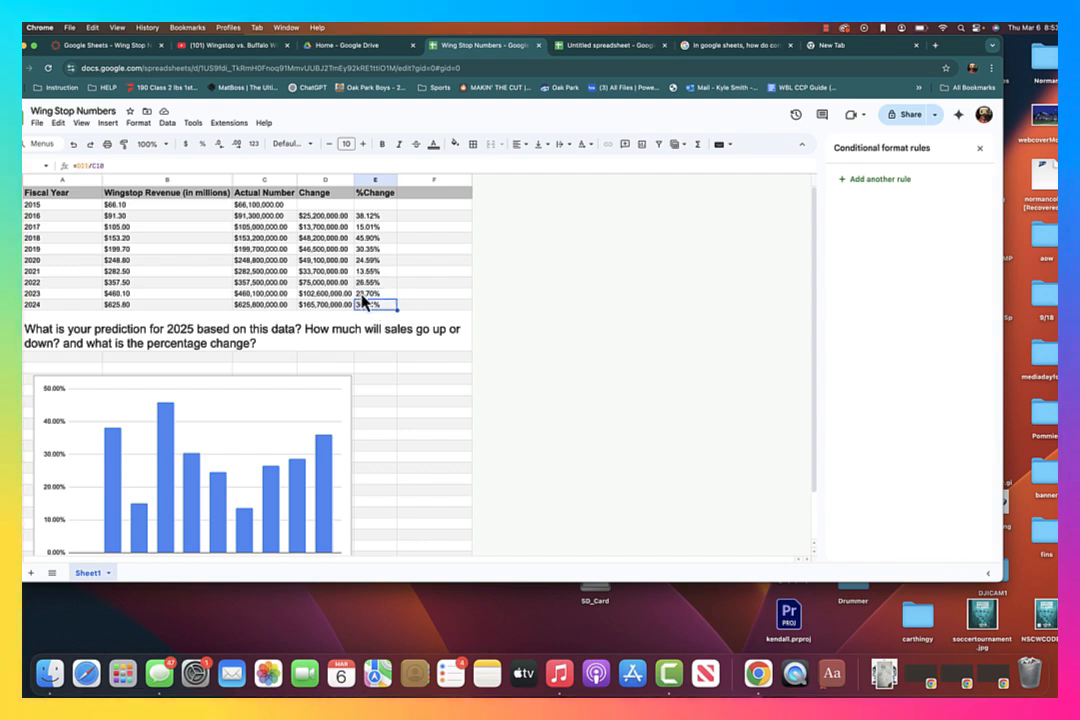
pyautogui.moveTo(370, 297); pyautogui.dragTo(369, 306)
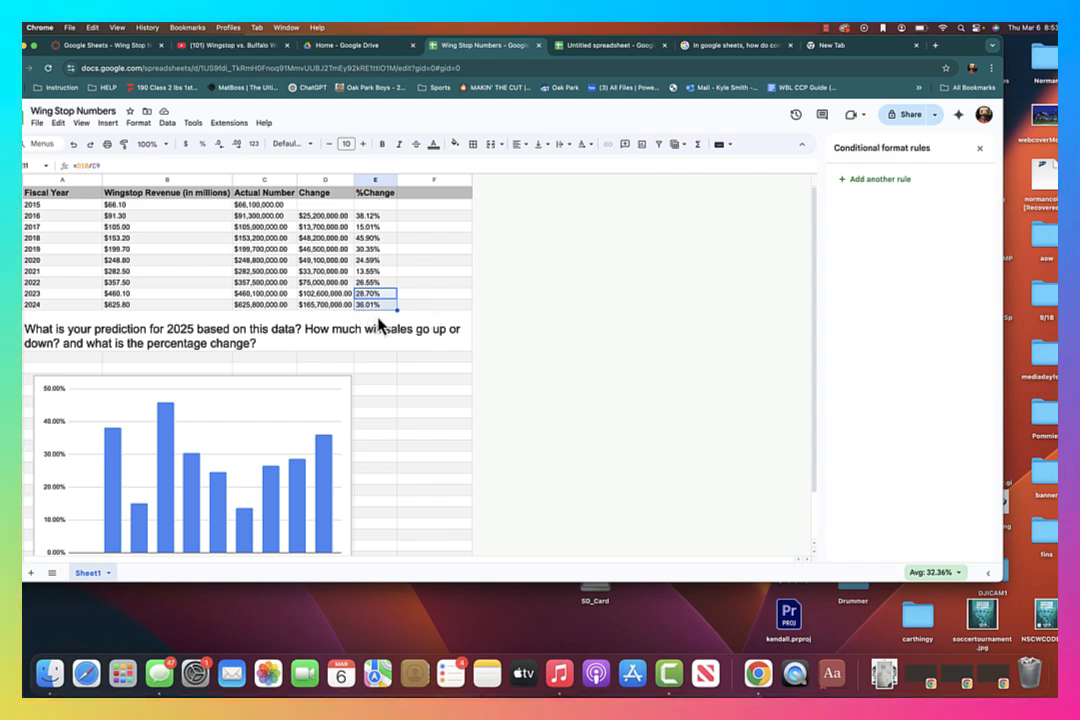
# Enter 42% as the predicted 2025 percentage change in the %Change column just below the prediction question
pyautogui.click(390, 322)
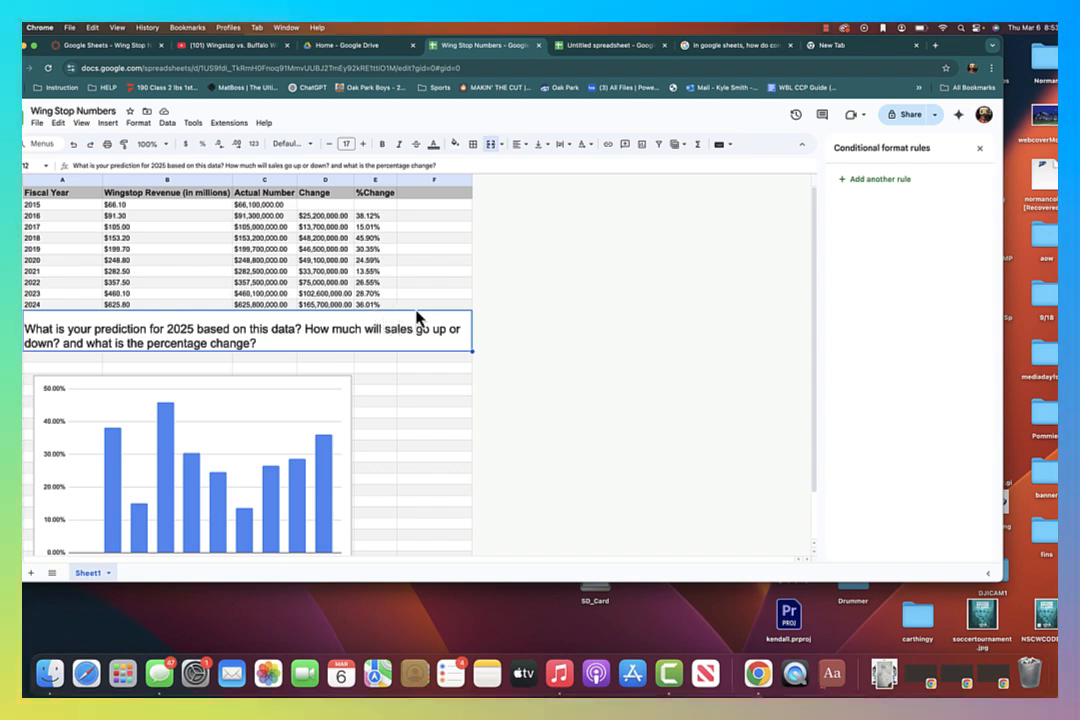
pyautogui.click(371, 357)
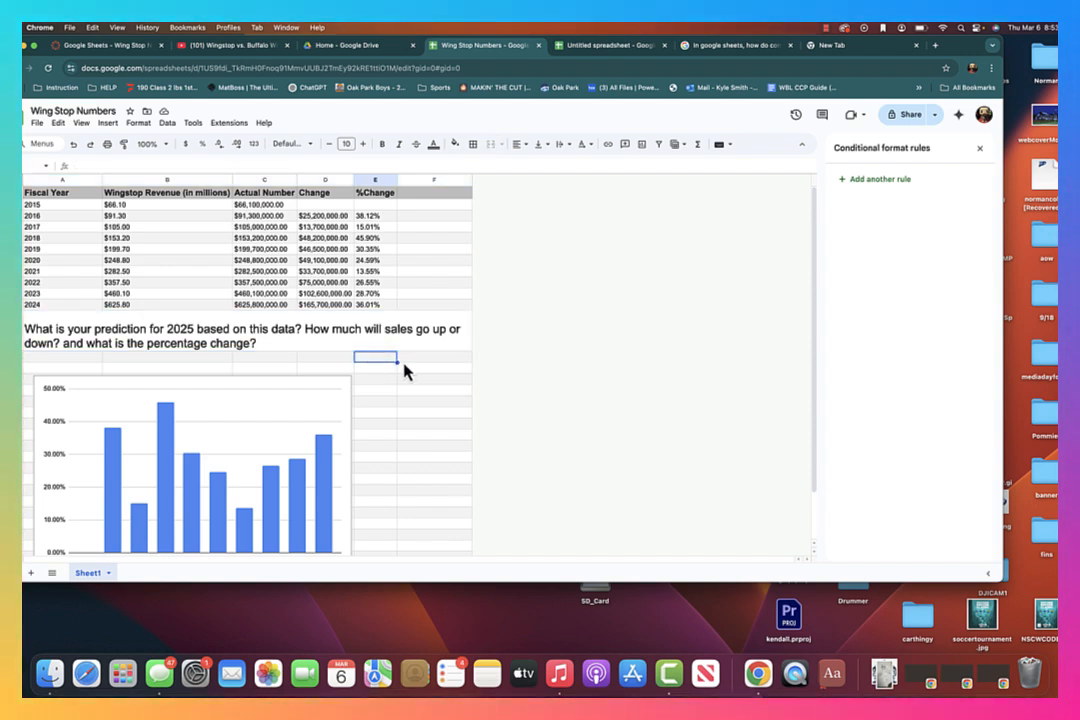
pyautogui.write('42')
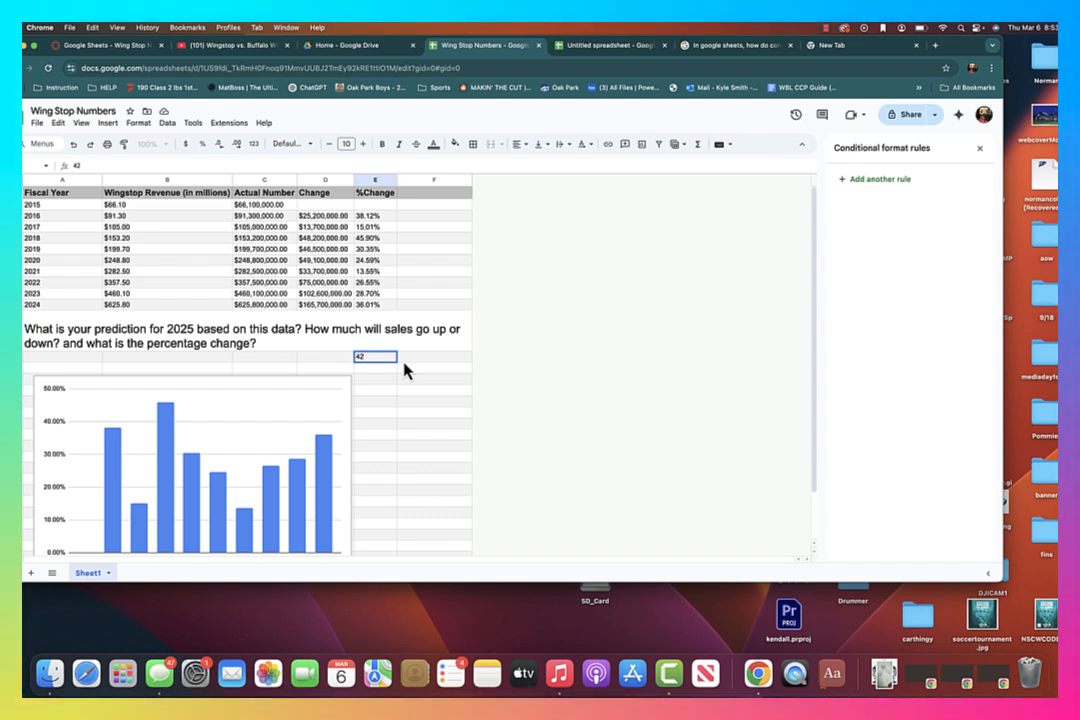
pyautogui.write('%')
pyautogui.click(343, 305)
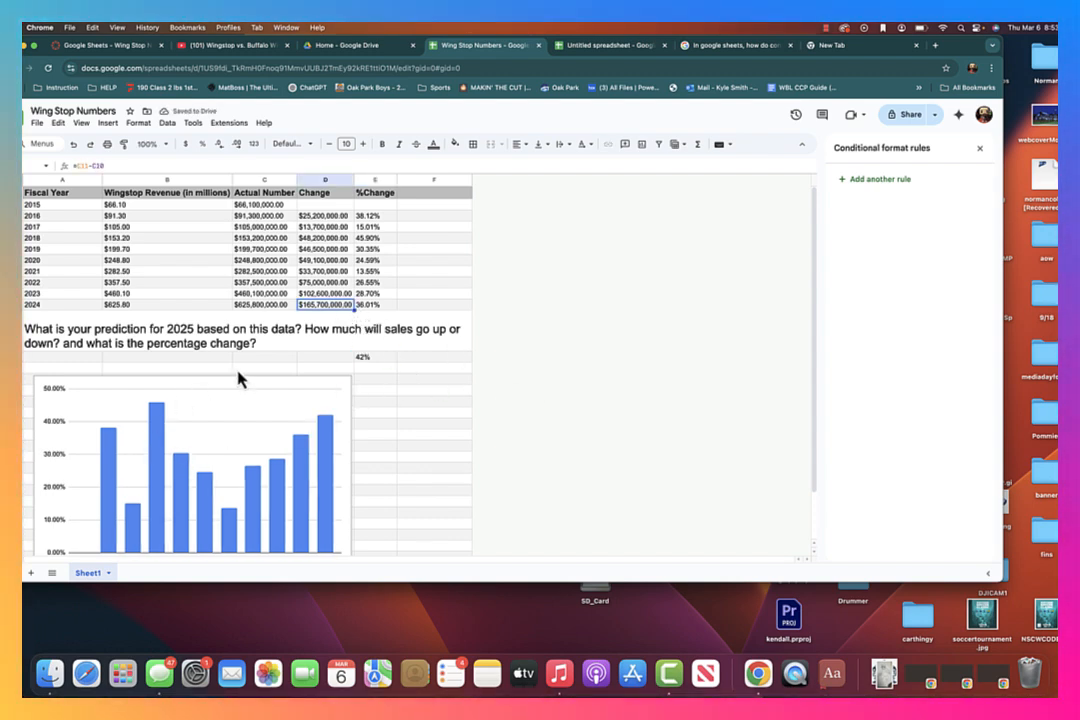
pyautogui.click(430, 393)
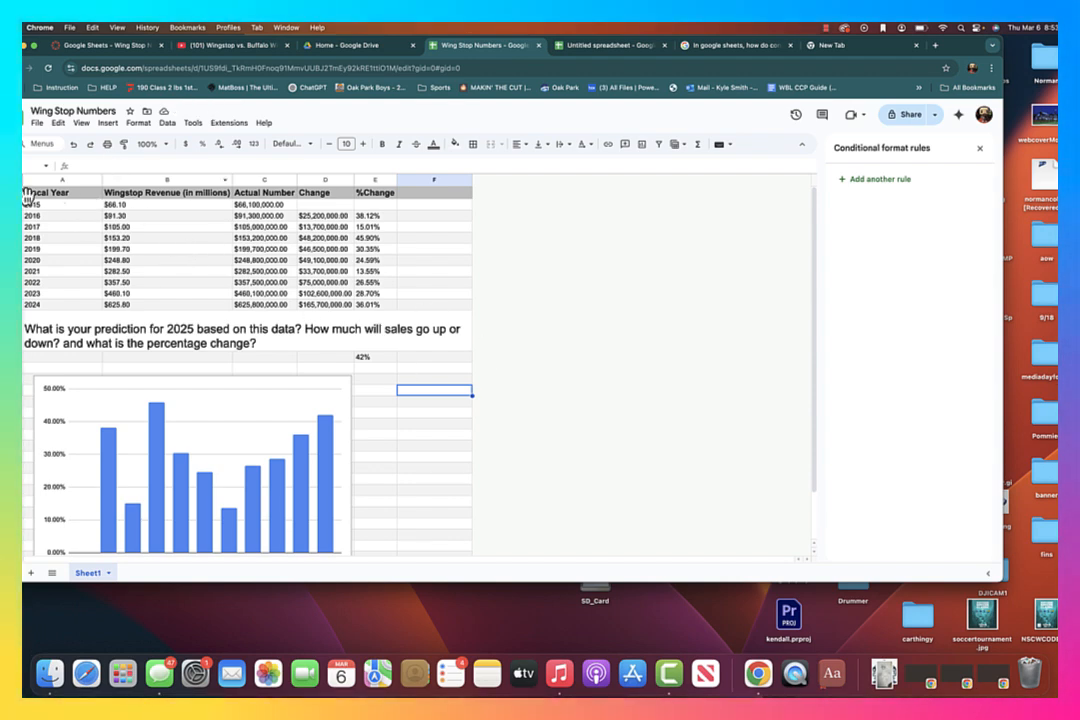
# Insert a column chart from the whole revenue table A1:E11 and move it toward the sheet's outer columns
pyautogui.moveTo(45, 192); pyautogui.dragTo(394, 312)
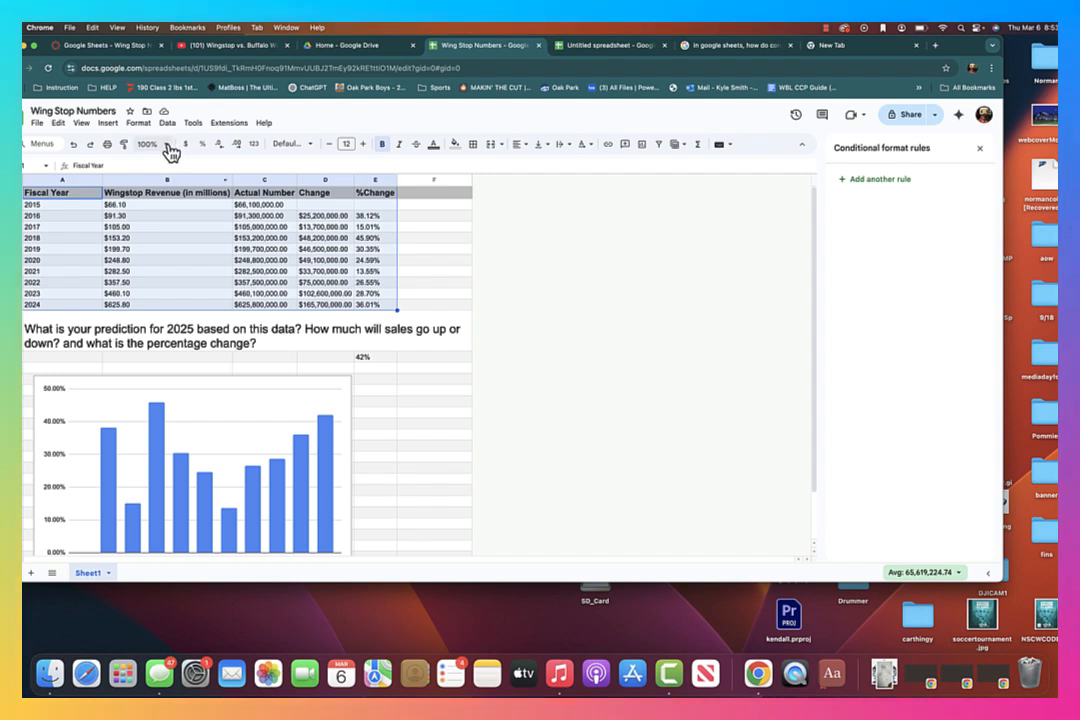
pyautogui.click(107, 122)
pyautogui.moveTo(180, 280)
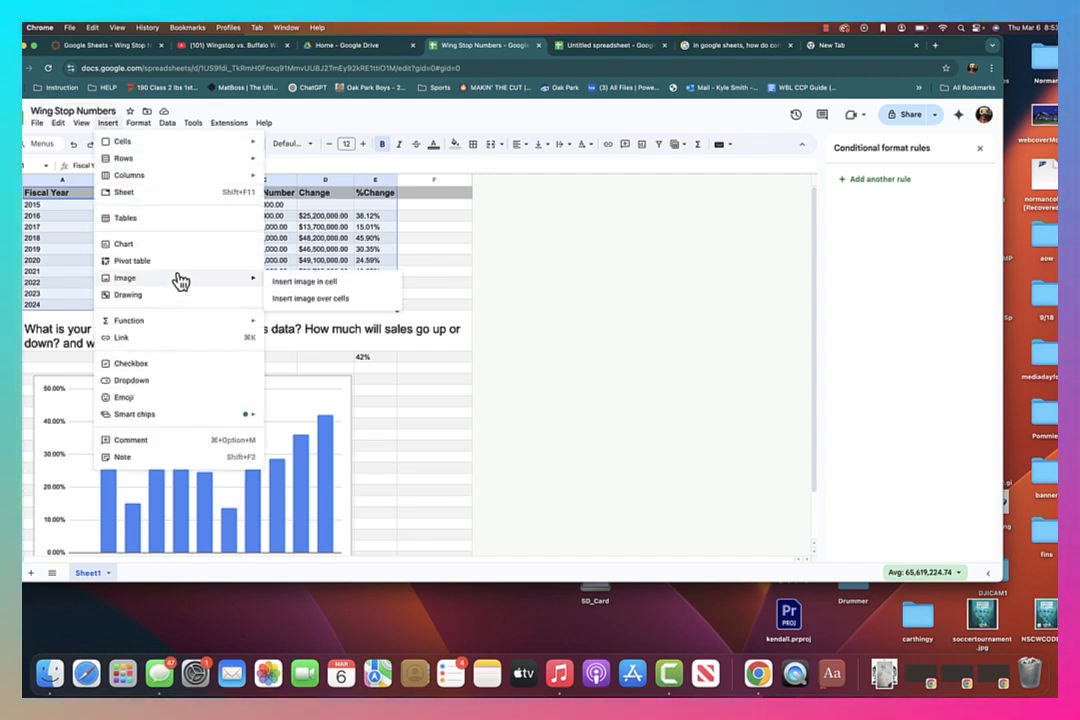
pyautogui.click(176, 244)
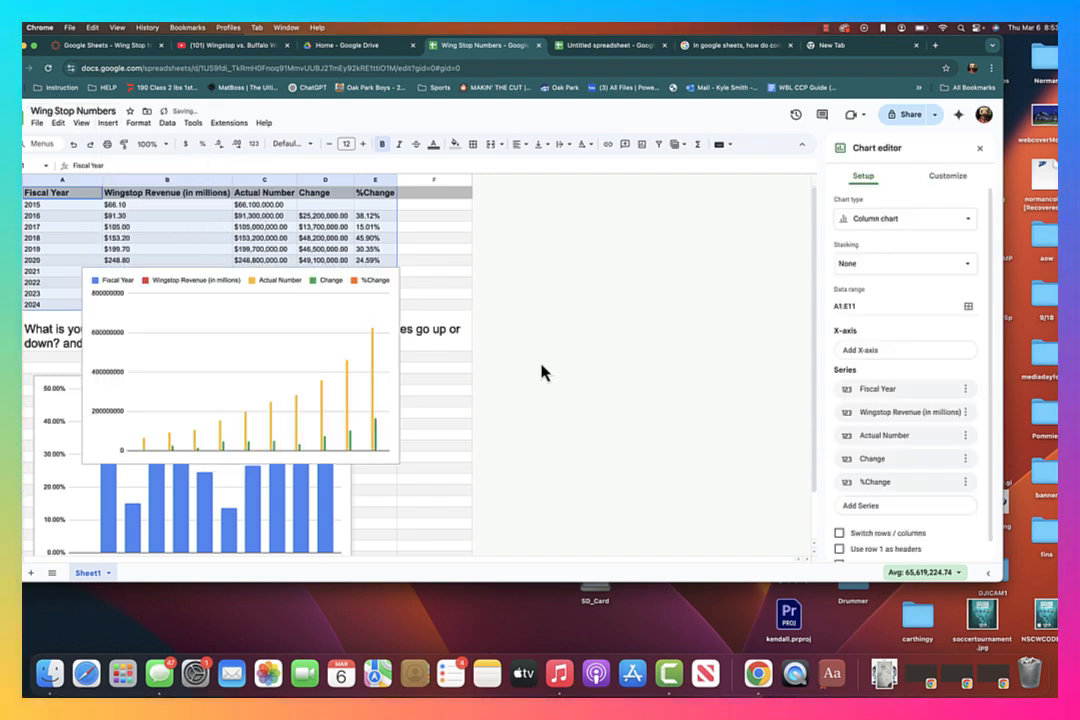
pyautogui.click(282, 312)
pyautogui.moveTo(265, 313); pyautogui.dragTo(550, 272)
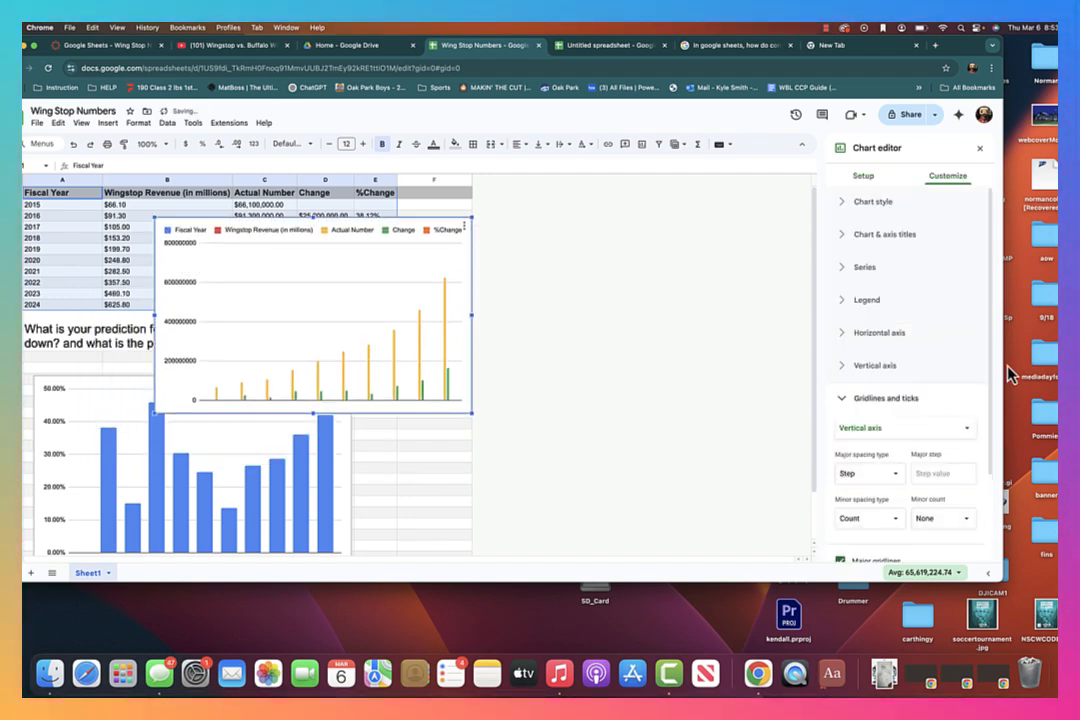
# Look through the new chart's customization settings for the horizontal axis, titles, series and vertical axis
pyautogui.click(843, 337)
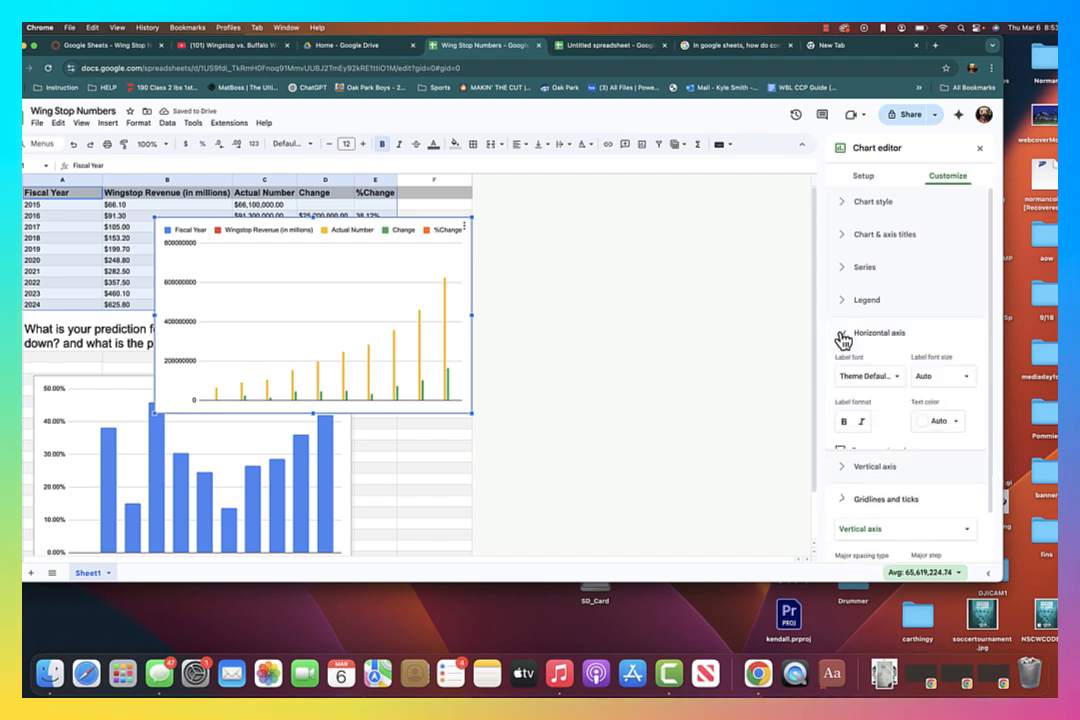
pyautogui.scroll(1, 877, 340)
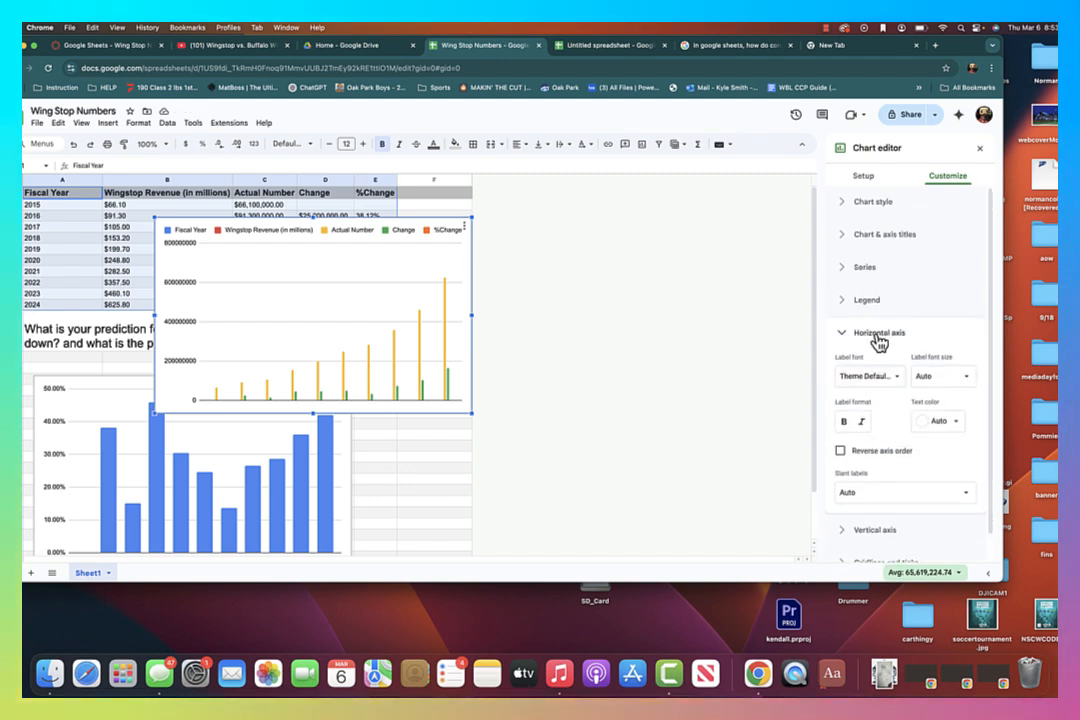
pyautogui.click(852, 238)
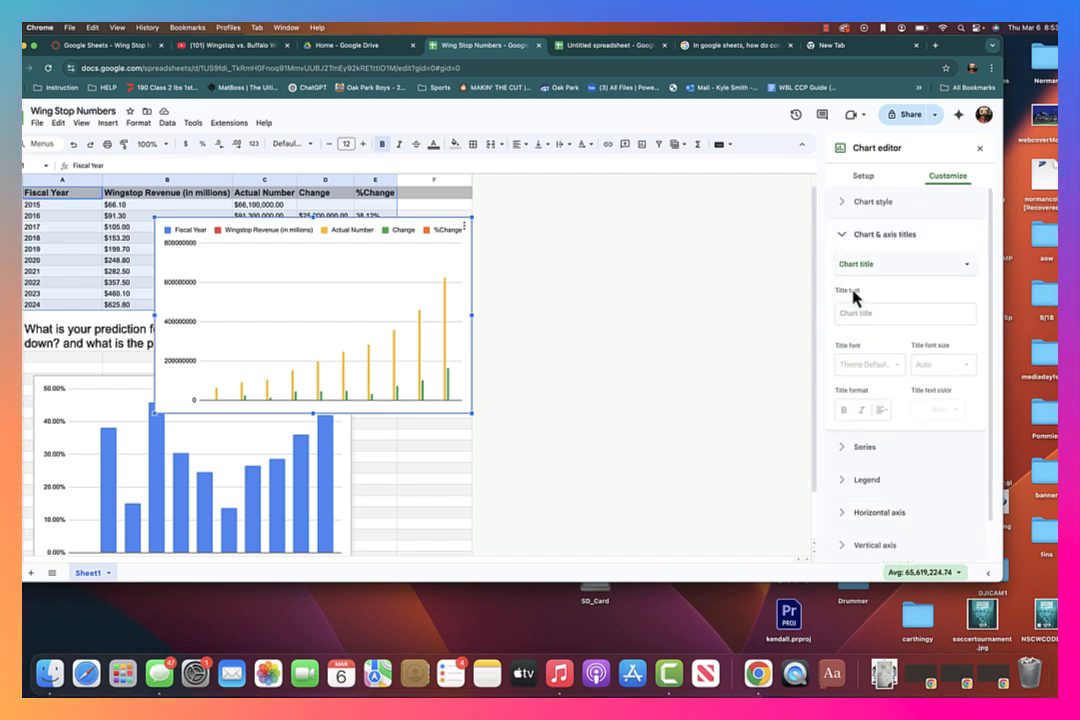
pyautogui.click(850, 449)
pyautogui.scroll(-3, 940, 430)
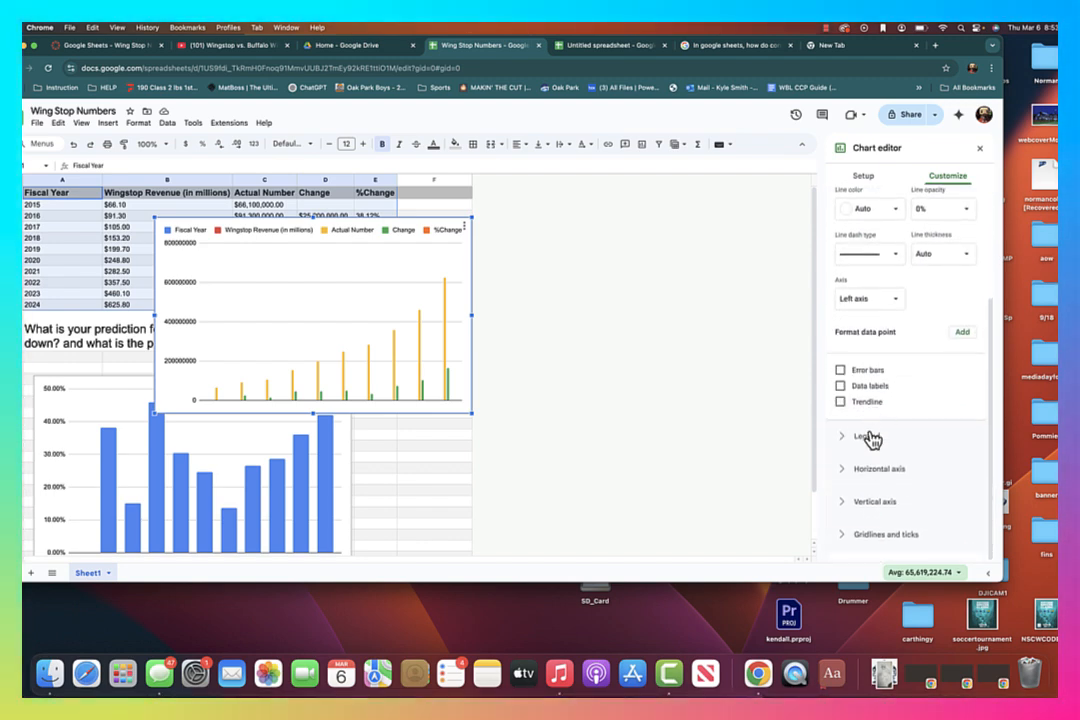
pyautogui.click(852, 502)
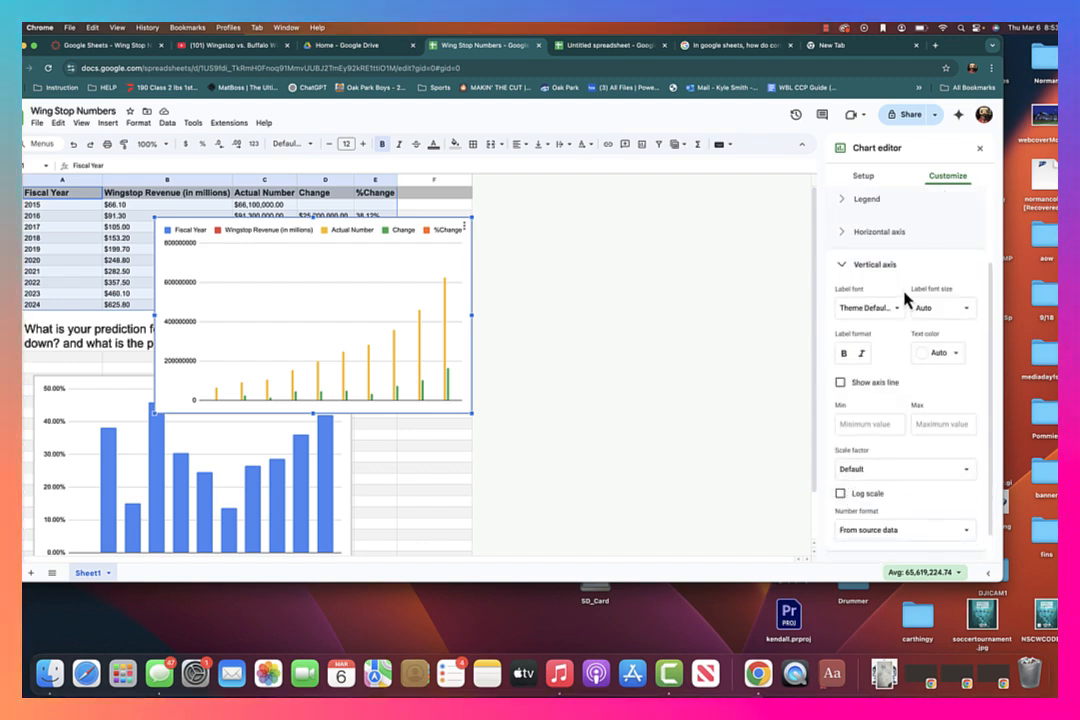
pyautogui.scroll(-1, 908, 455)
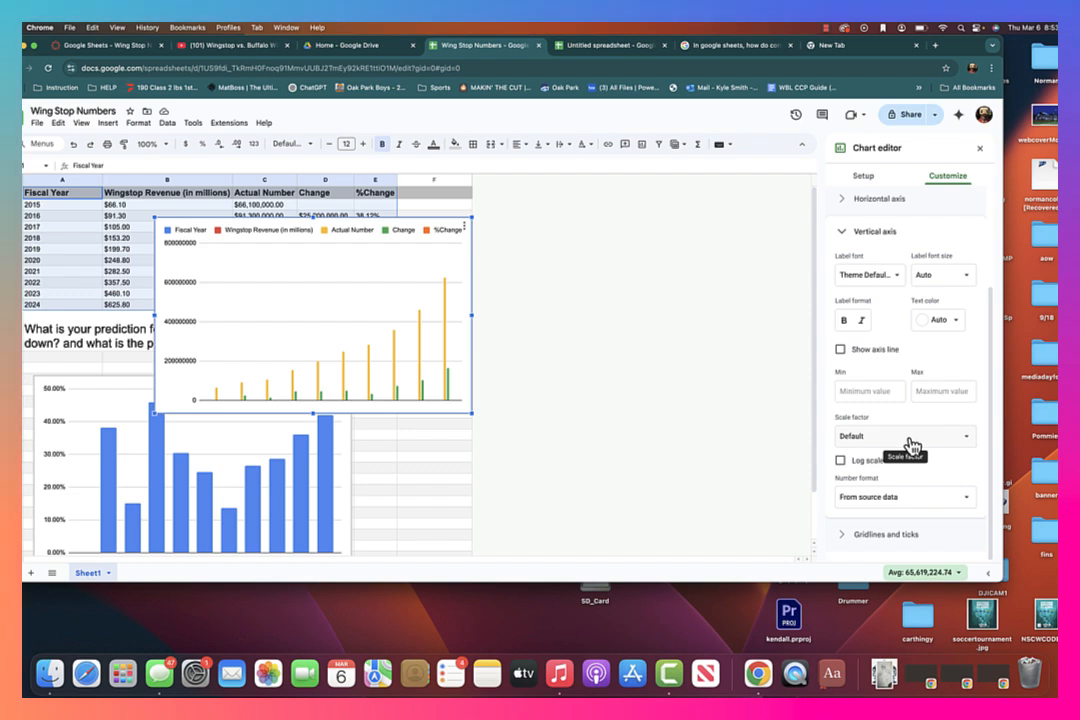
# Remove the Wingstop Revenue, Actual Number, Change and Fiscal Year series from the chart, keeping only %Change
pyautogui.click(874, 178)
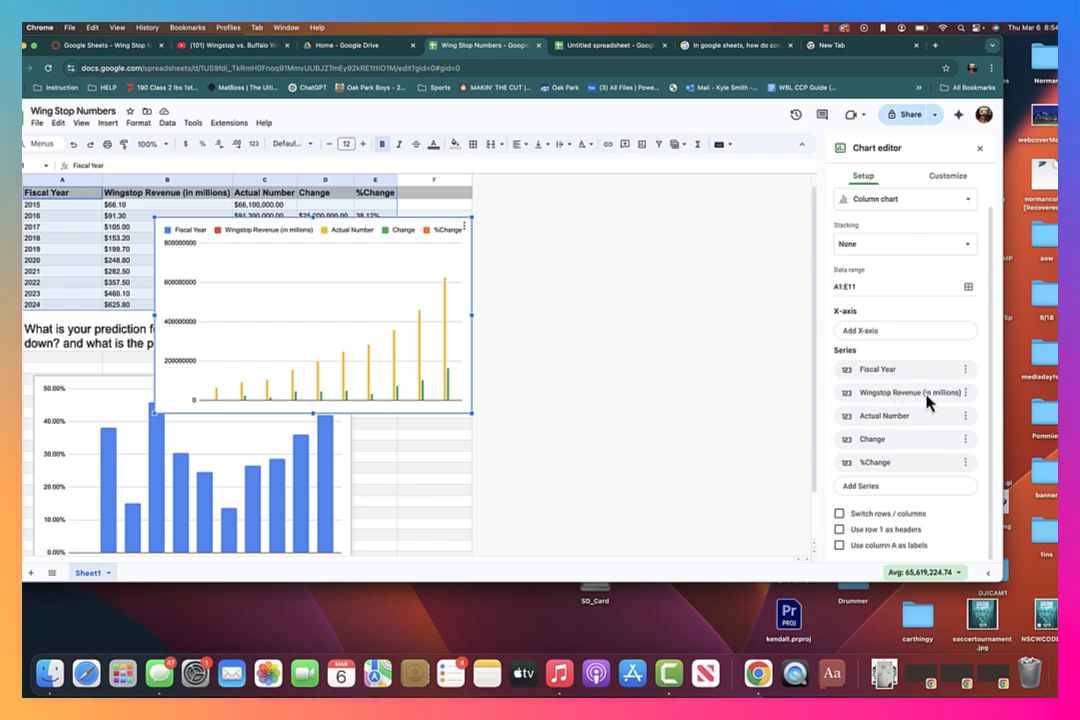
pyautogui.click(966, 370)
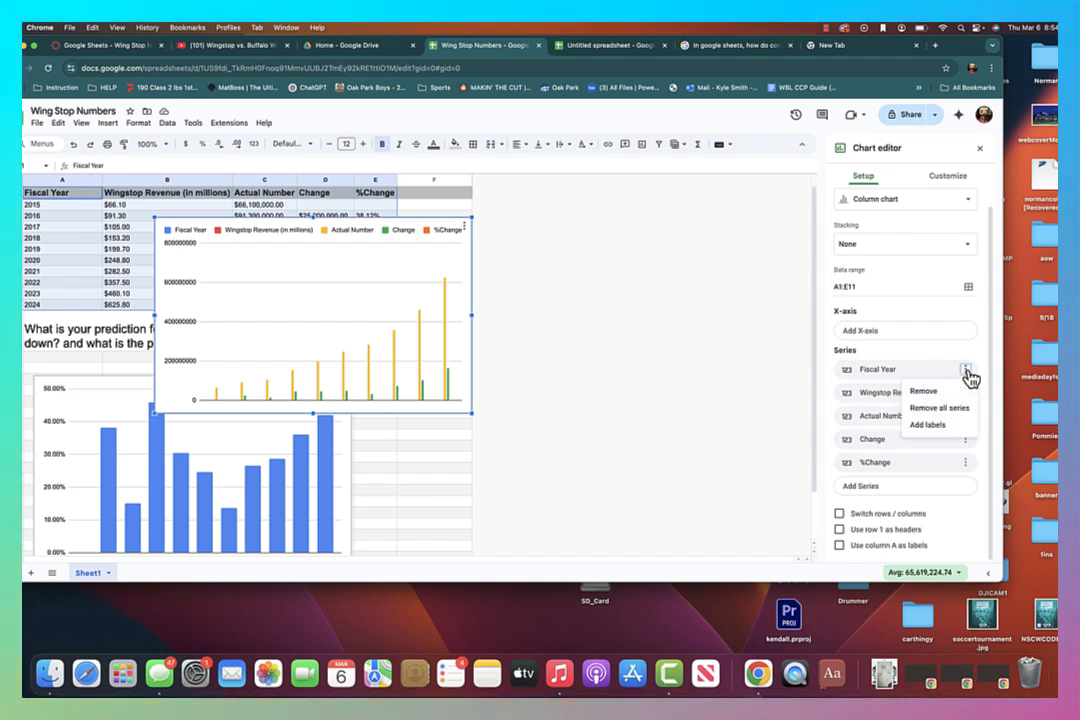
pyautogui.click(869, 392)
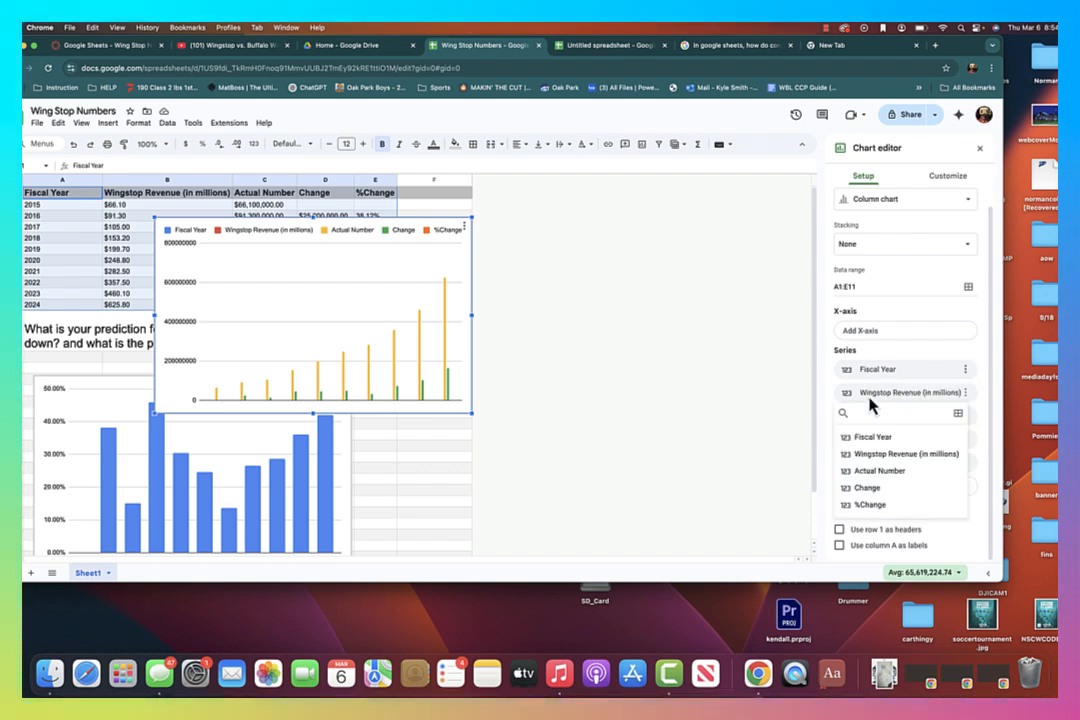
pyautogui.click(965, 393)
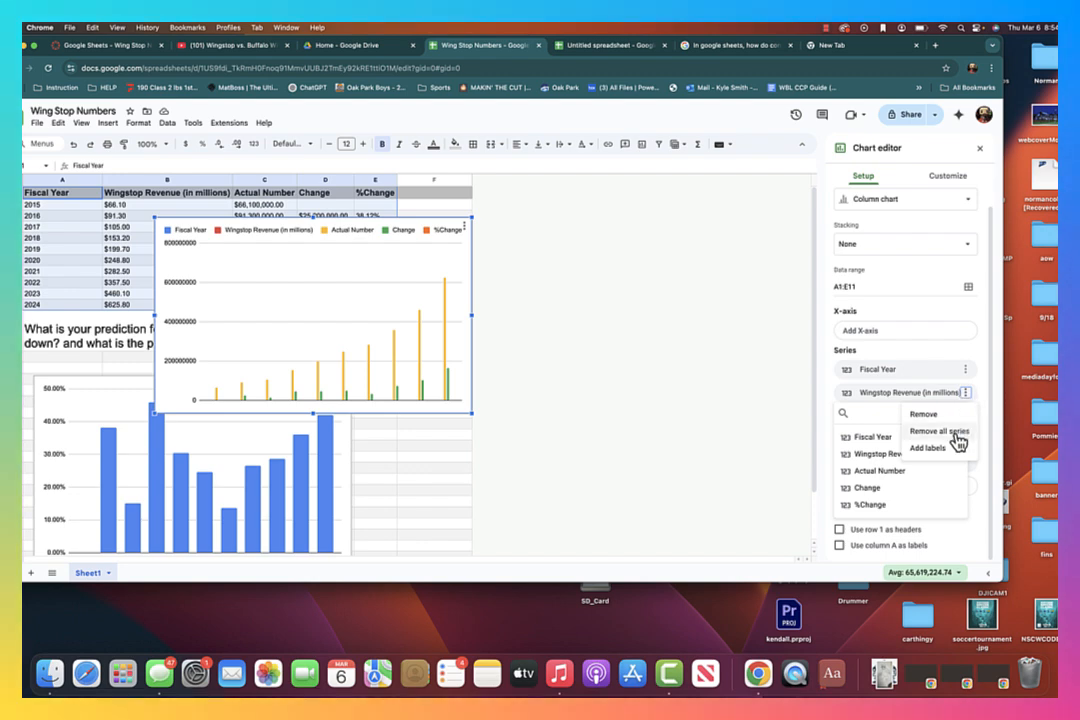
pyautogui.click(953, 418)
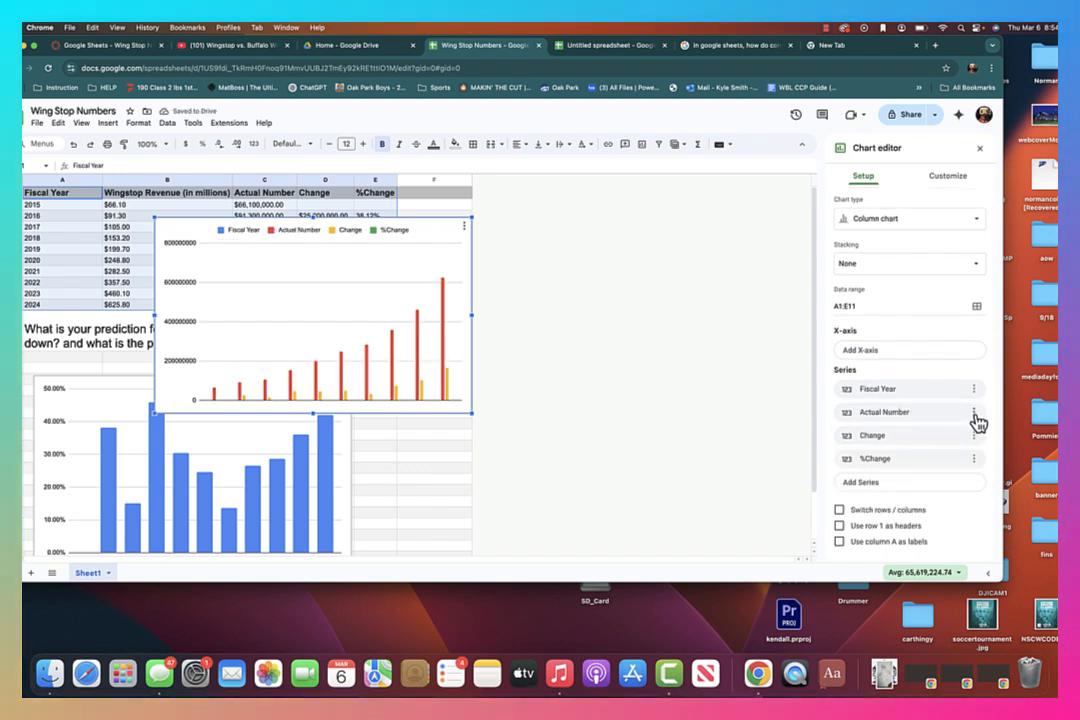
pyautogui.click(974, 412)
pyautogui.click(974, 436)
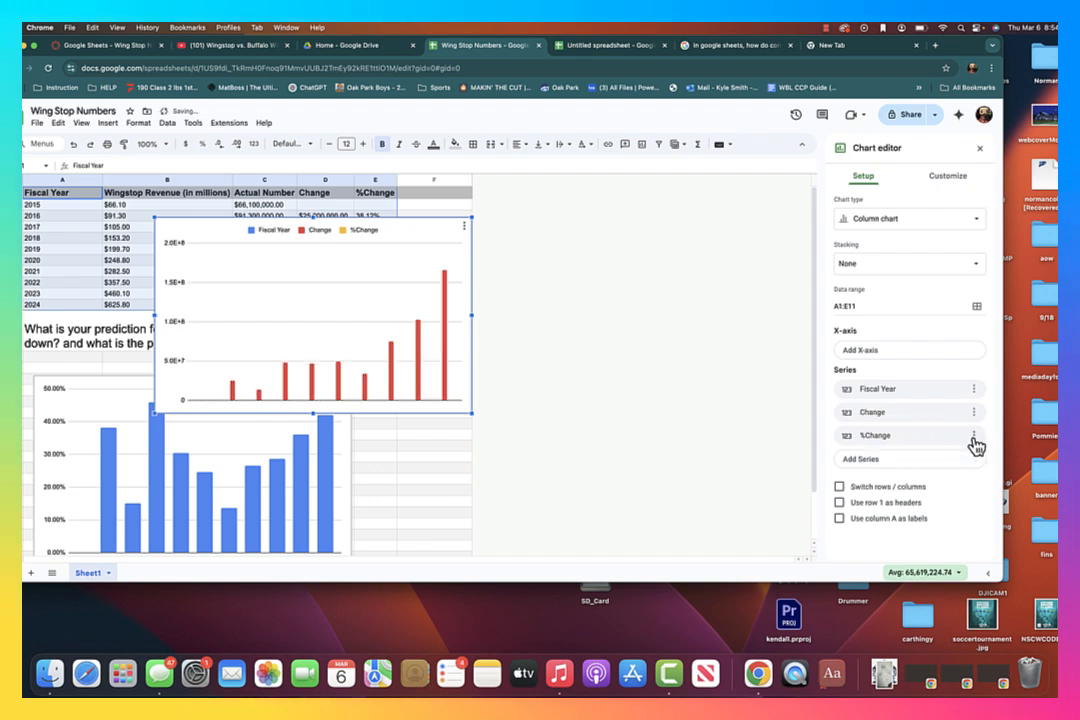
pyautogui.click(974, 412)
pyautogui.click(932, 434)
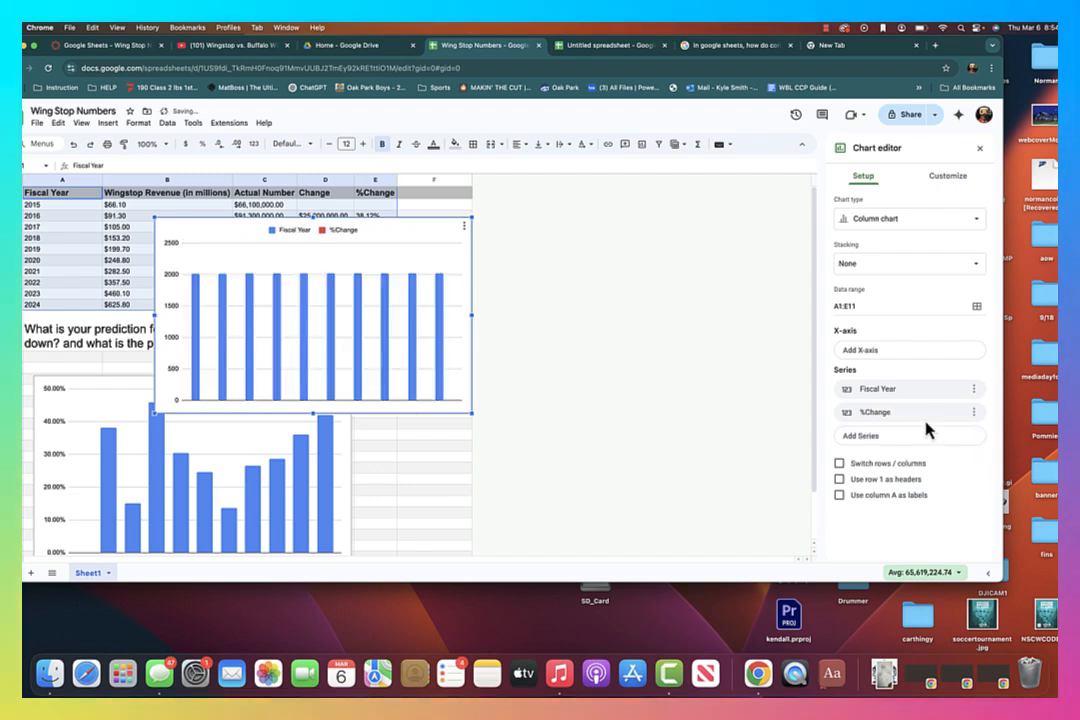
pyautogui.click(973, 391)
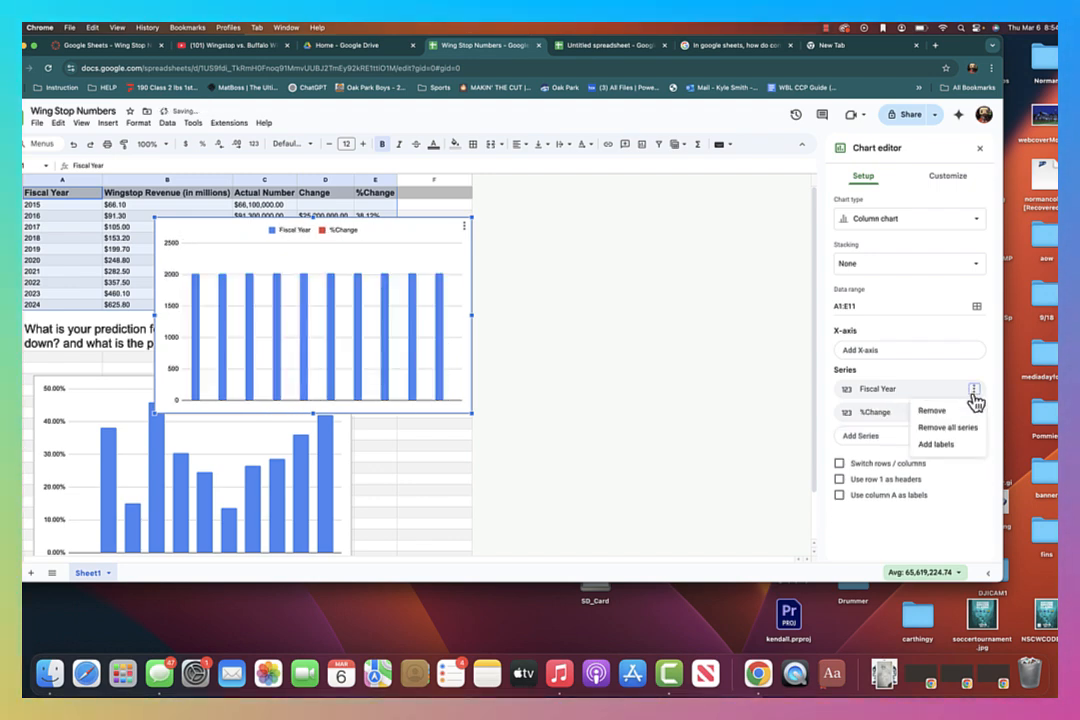
pyautogui.click(965, 412)
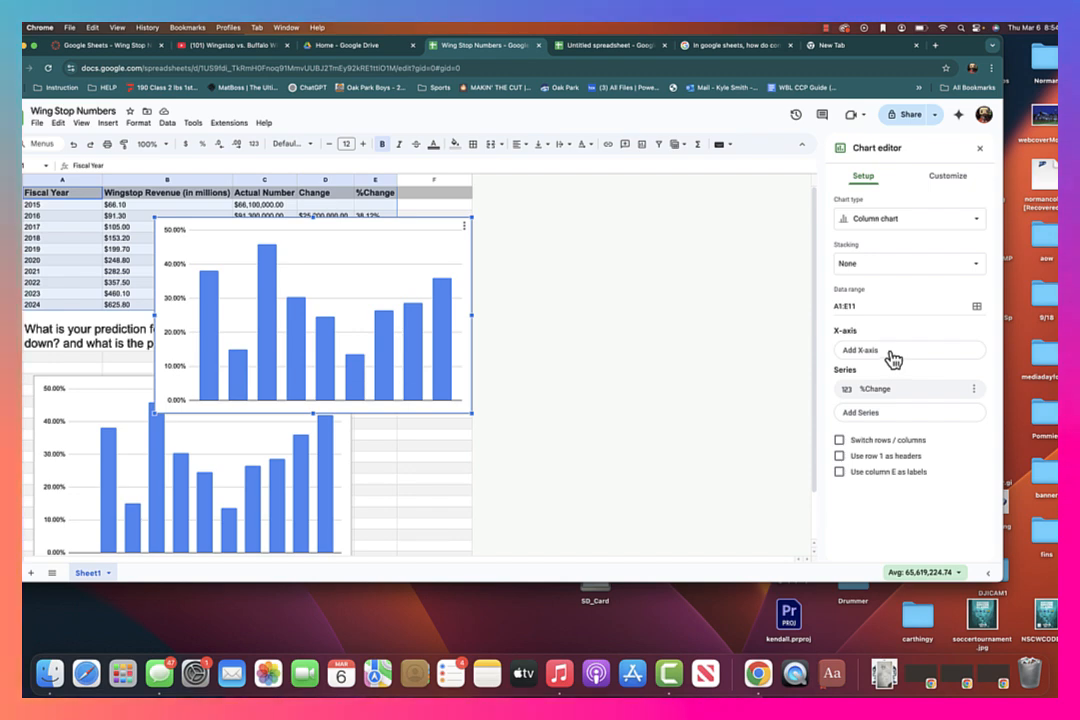
# Use Fiscal Year as the chart's X-axis and move the chart below the prediction question, over the older chart
pyautogui.click(893, 352)
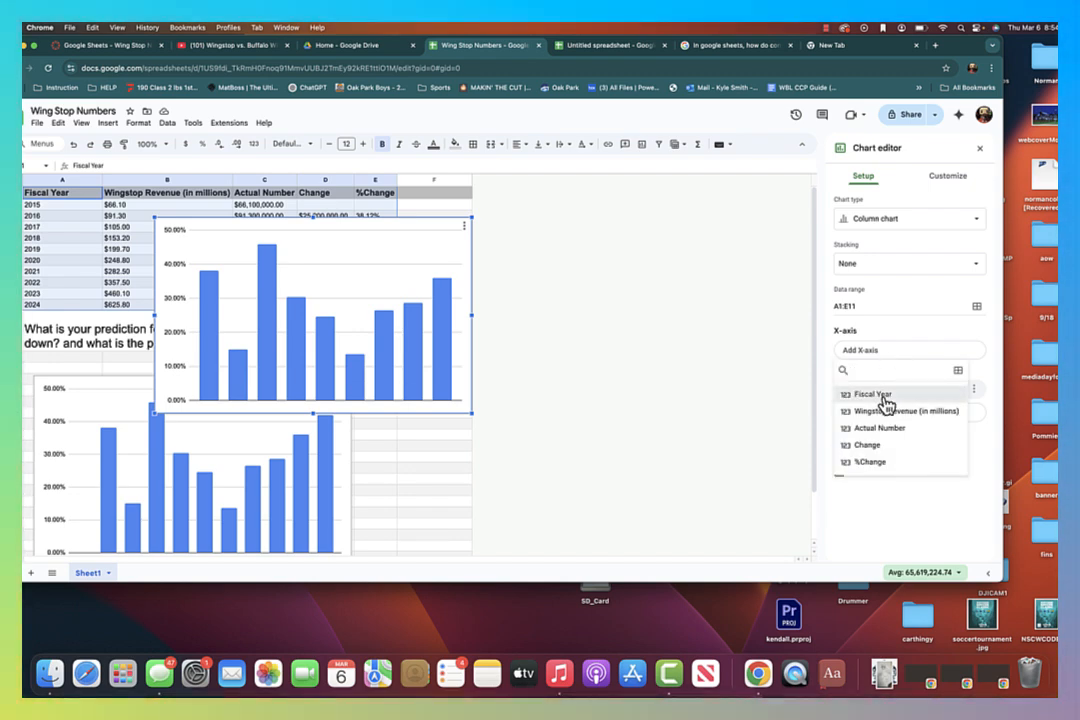
pyautogui.click(880, 393)
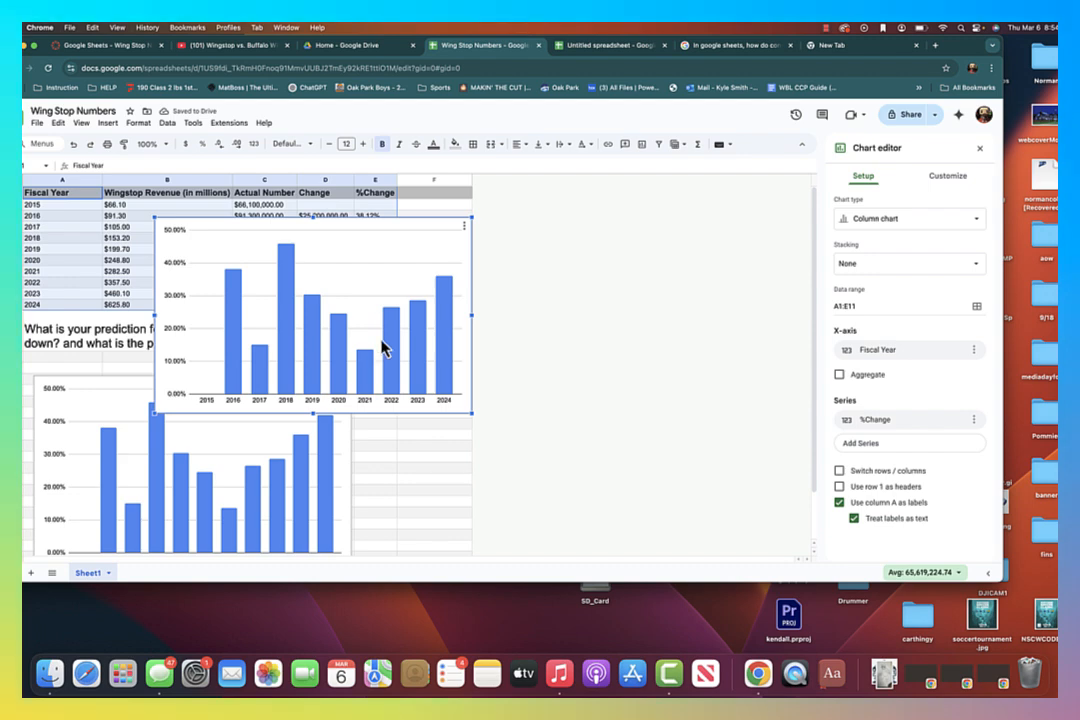
pyautogui.click(340, 277)
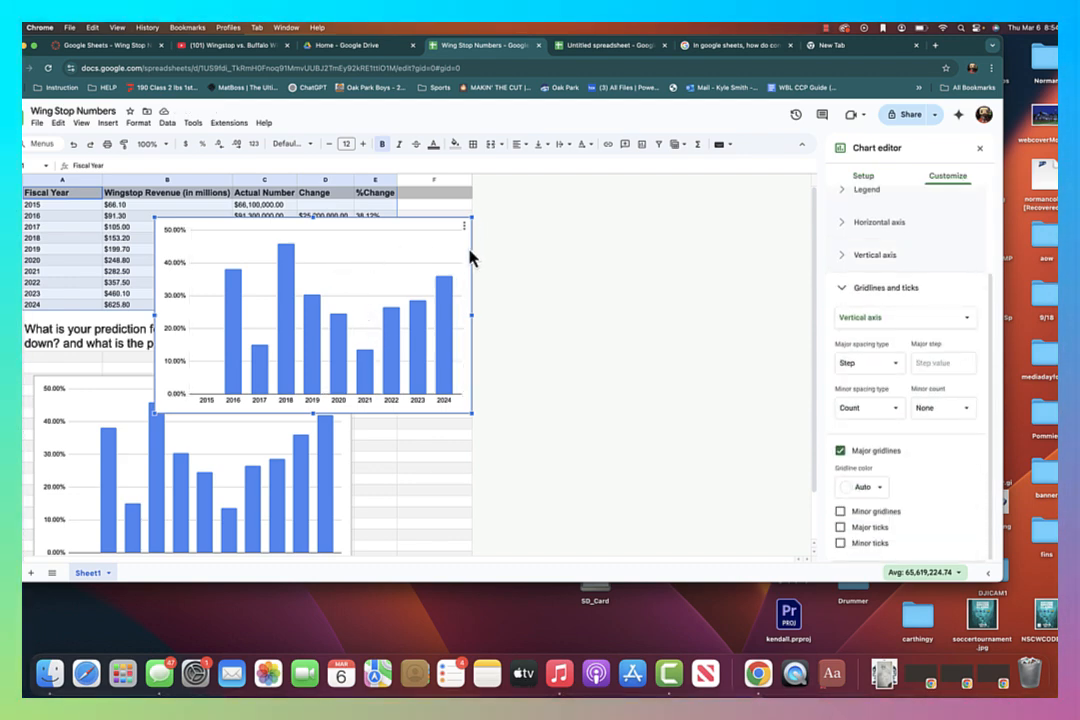
pyautogui.moveTo(471, 259); pyautogui.dragTo(305, 540)
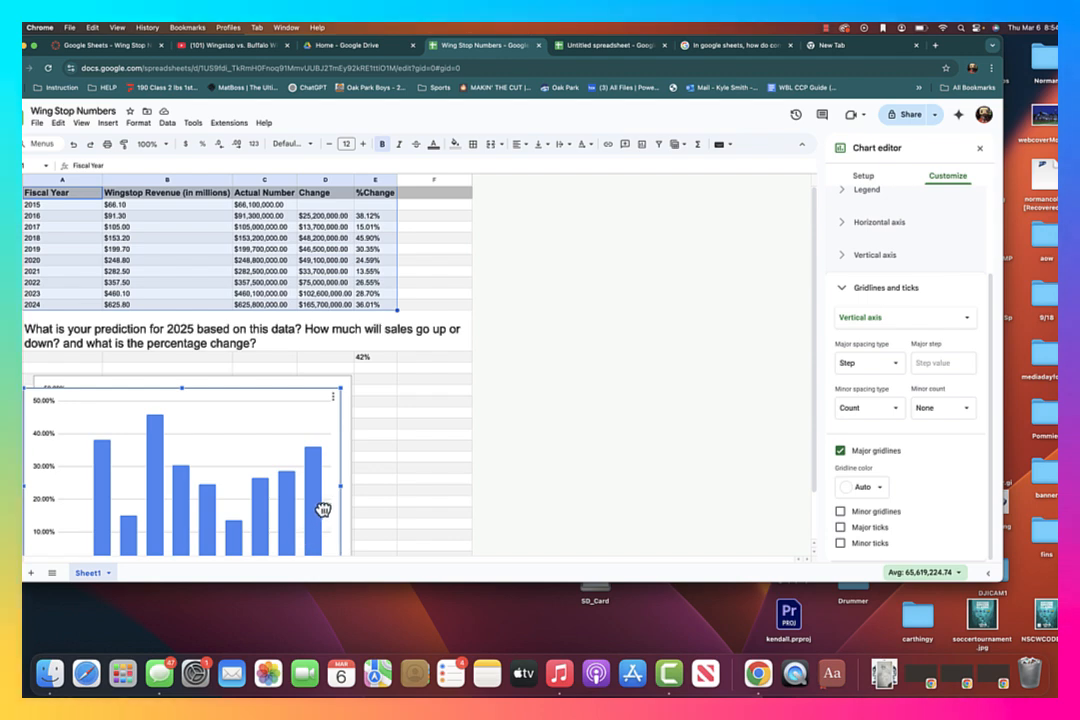
pyautogui.scroll(-1, 348, 471)
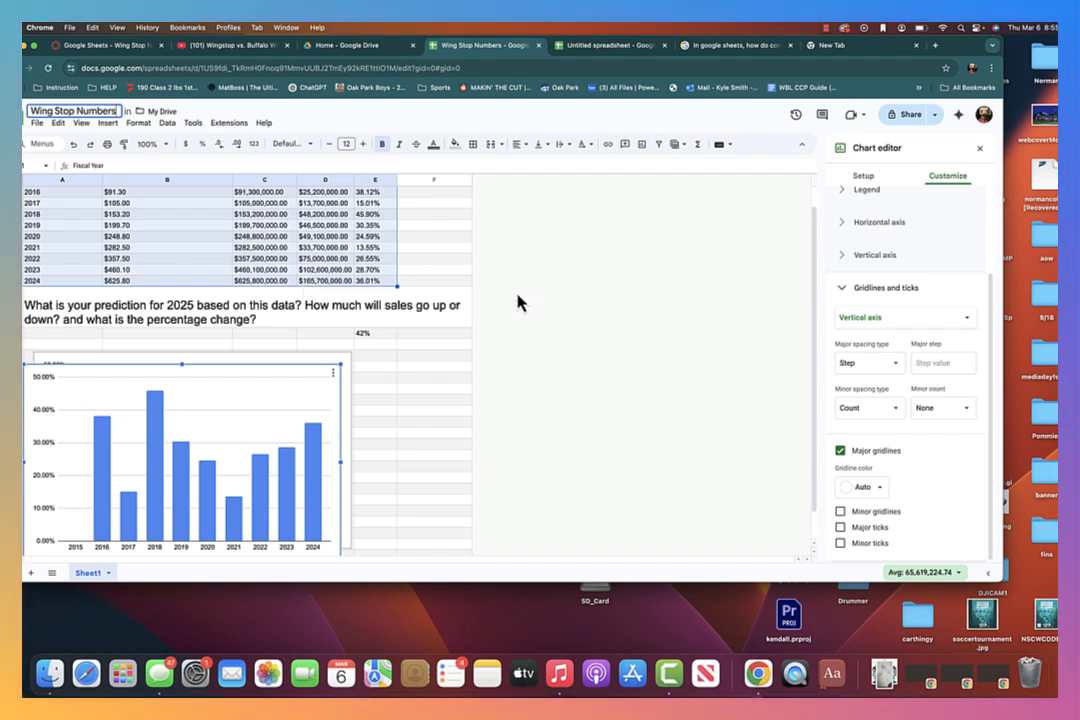
# Review the table's Fiscal Year, Wingstop Revenue, Actual Number and Change columns one after another
pyautogui.click(112, 217)
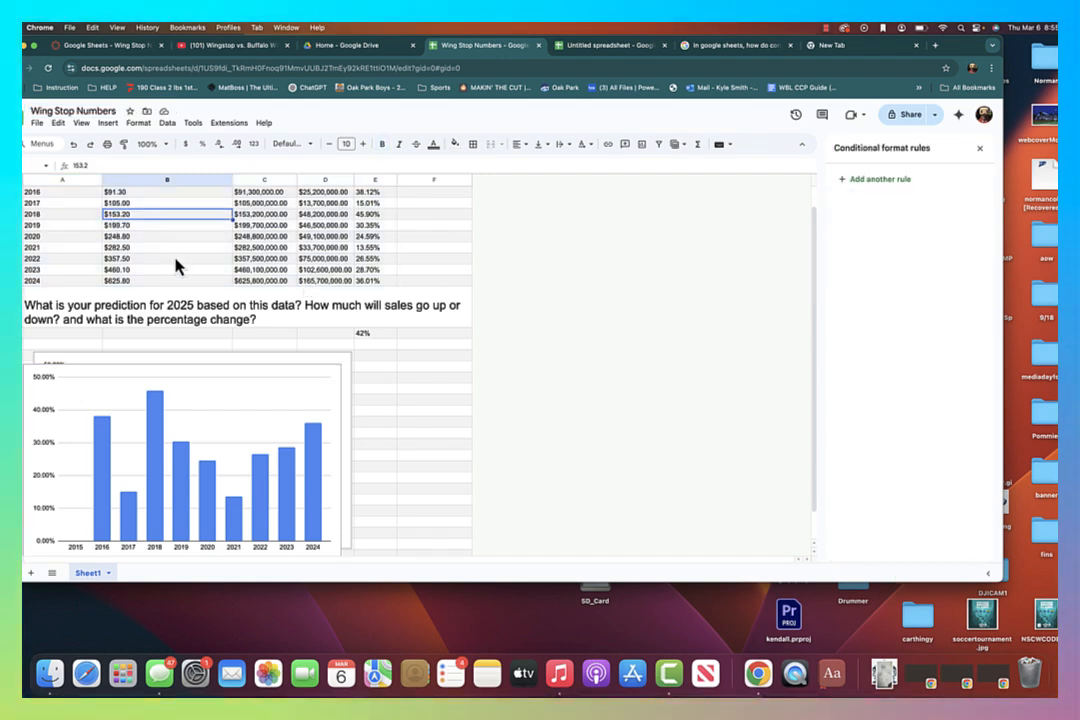
pyautogui.scroll(-2, 145, 215)
pyautogui.scroll(3, 145, 215)
pyautogui.click(44, 205)
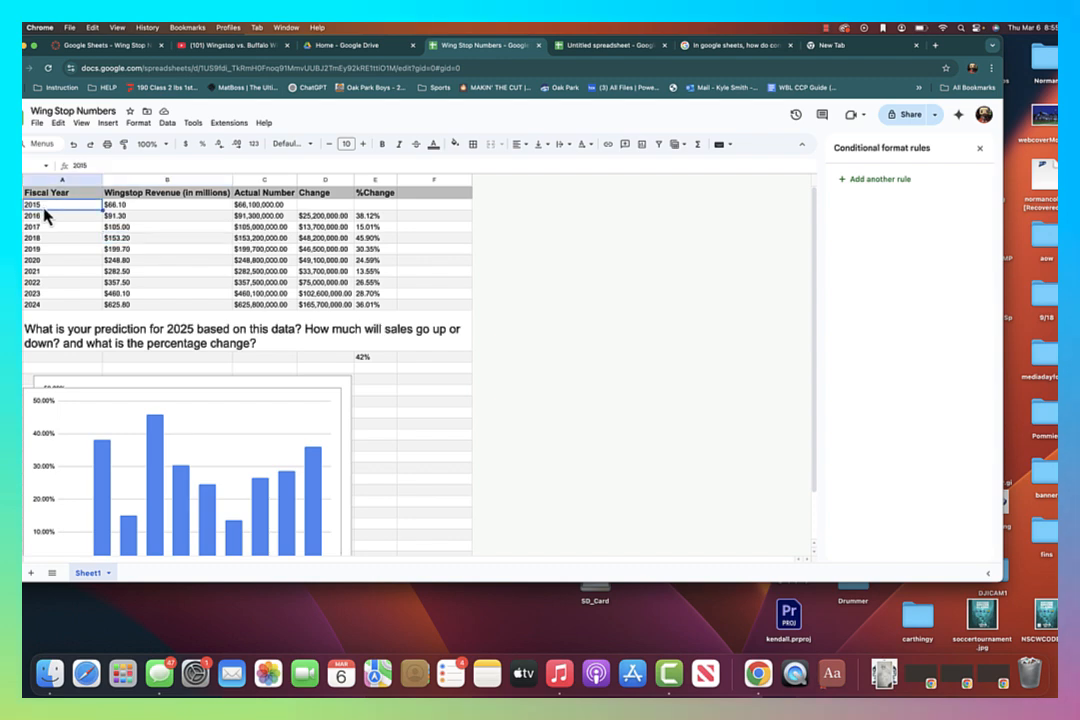
pyautogui.doubleClick(152, 205)
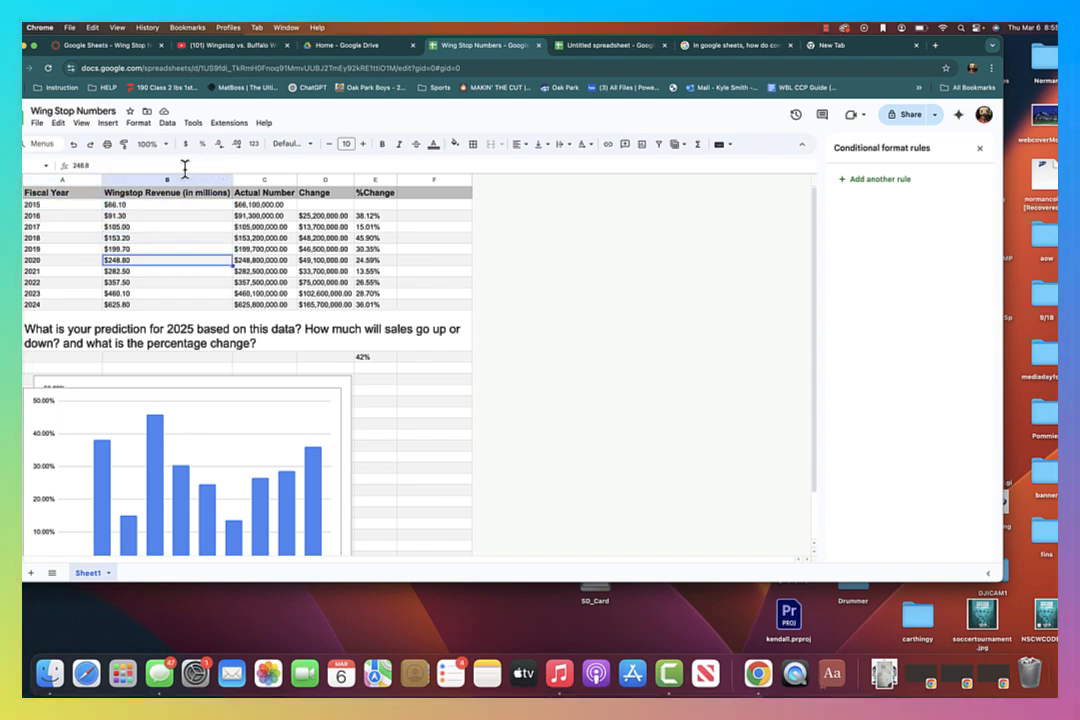
pyautogui.click(187, 180)
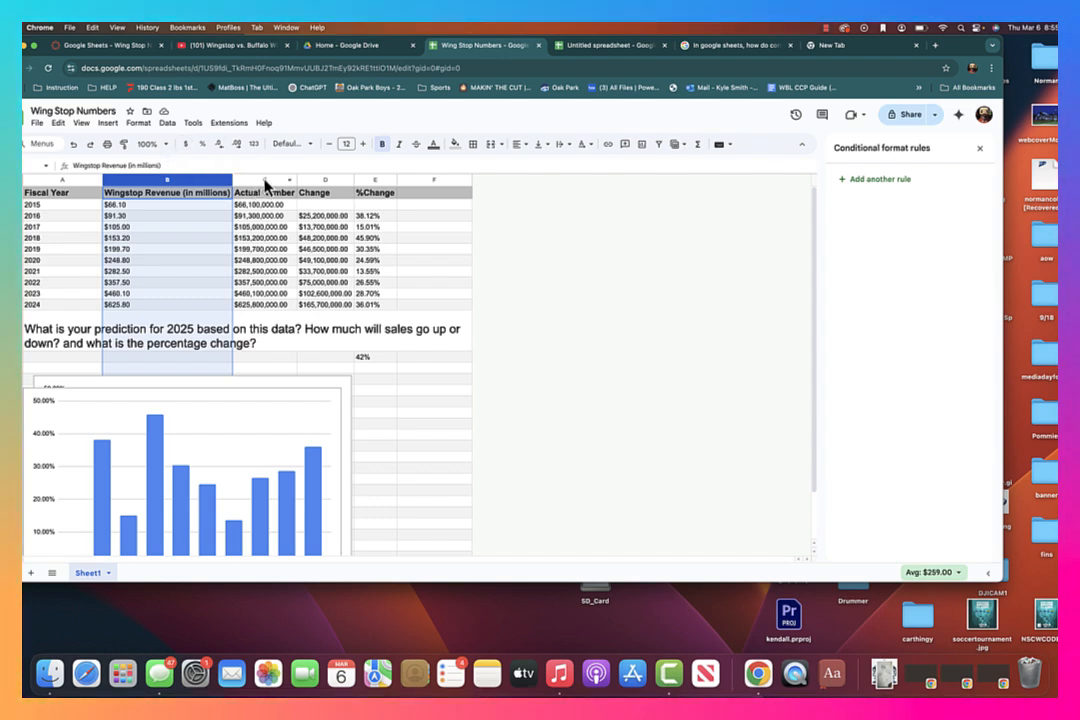
pyautogui.click(270, 180)
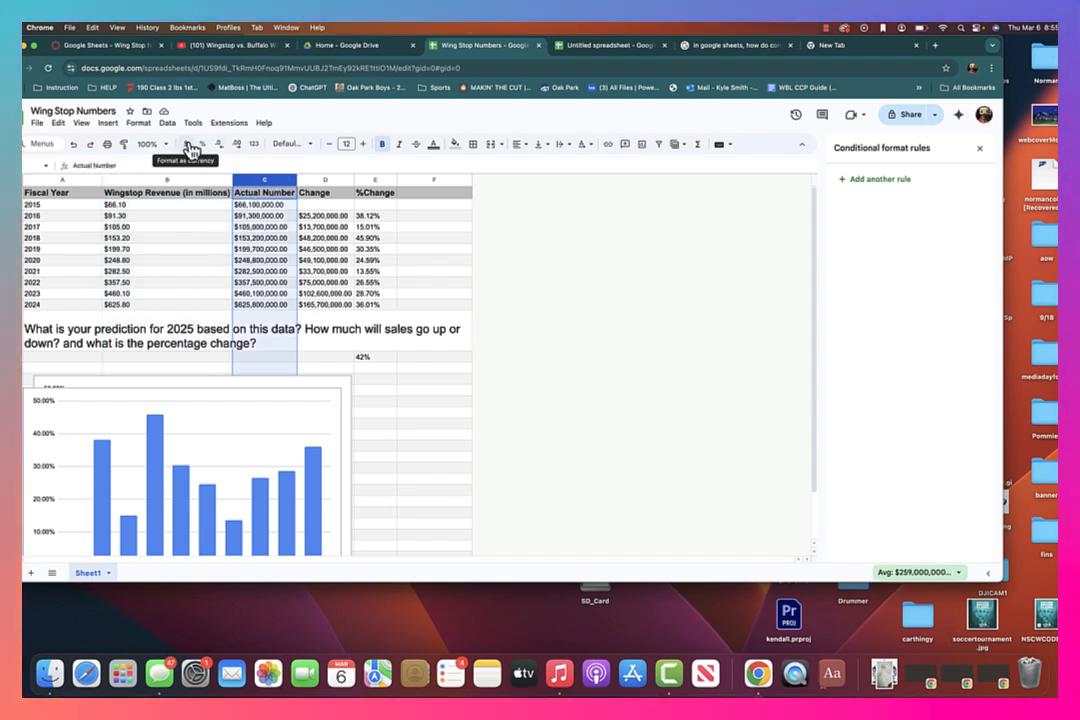
pyautogui.click(328, 180)
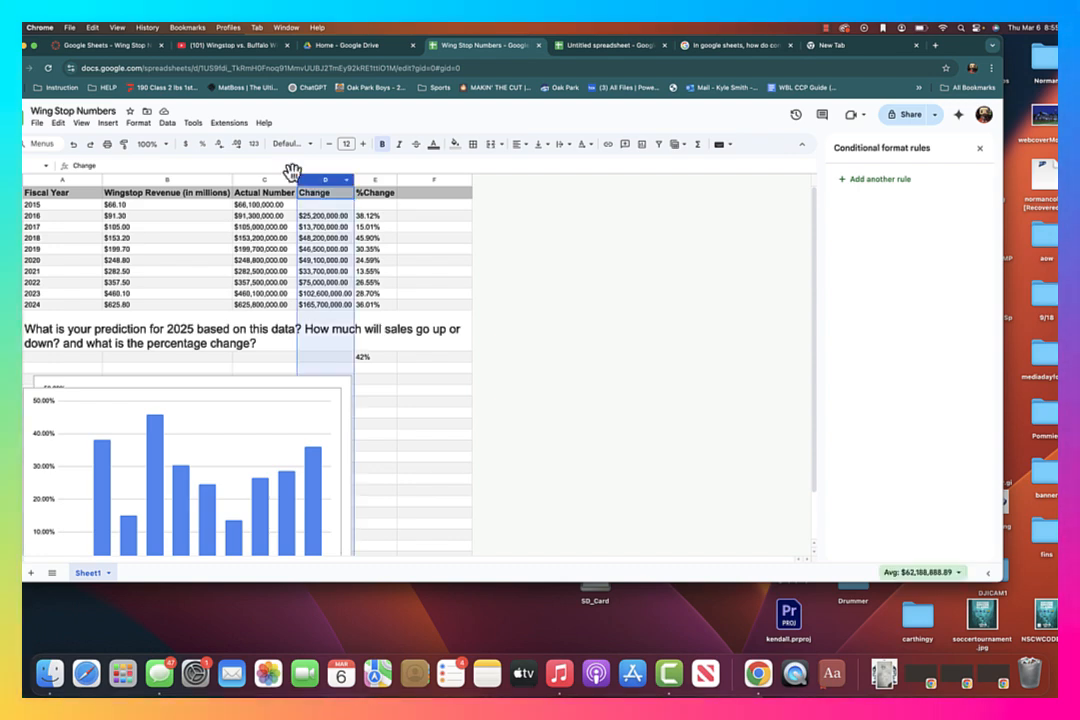
# Examine the %Change column and the formulas behind the first Actual Number, Change and %Change values, including the chart below the table
pyautogui.click(376, 180)
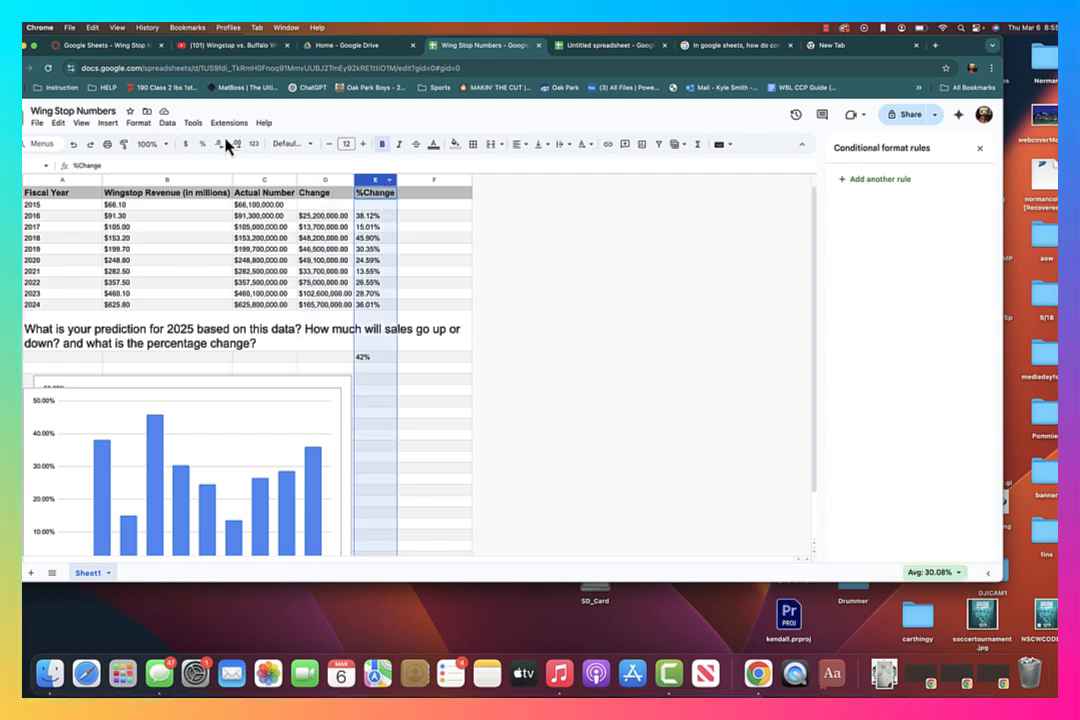
pyautogui.doubleClick(150, 207)
pyautogui.doubleClick(254, 209)
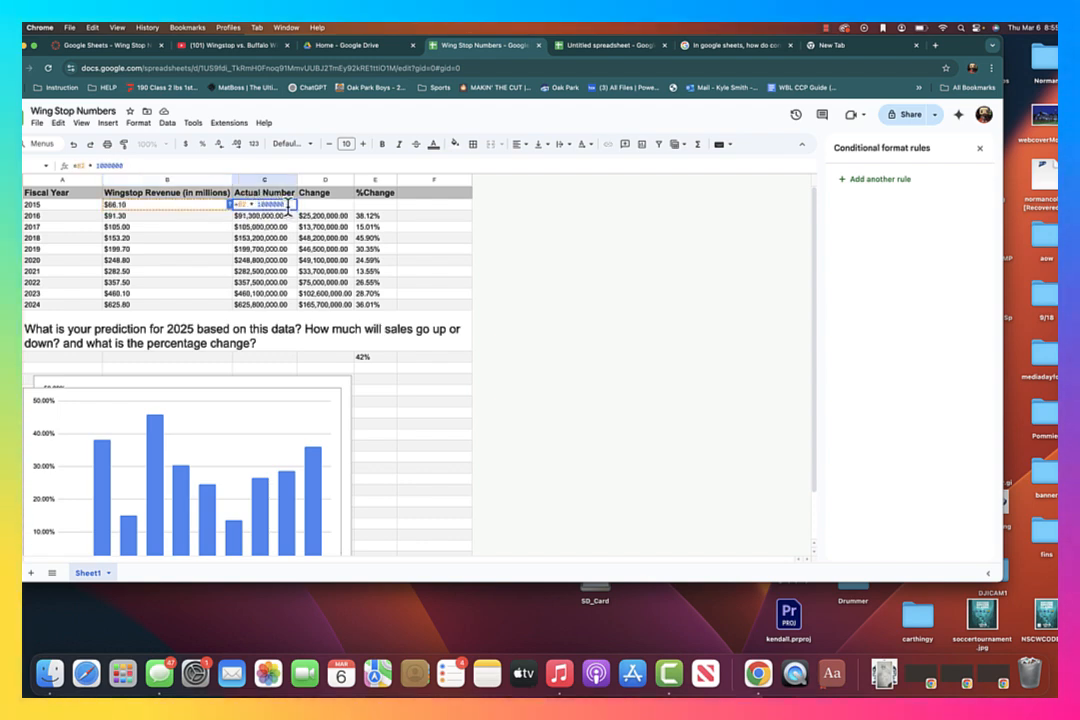
pyautogui.click(316, 217)
pyautogui.doubleClick(330, 215)
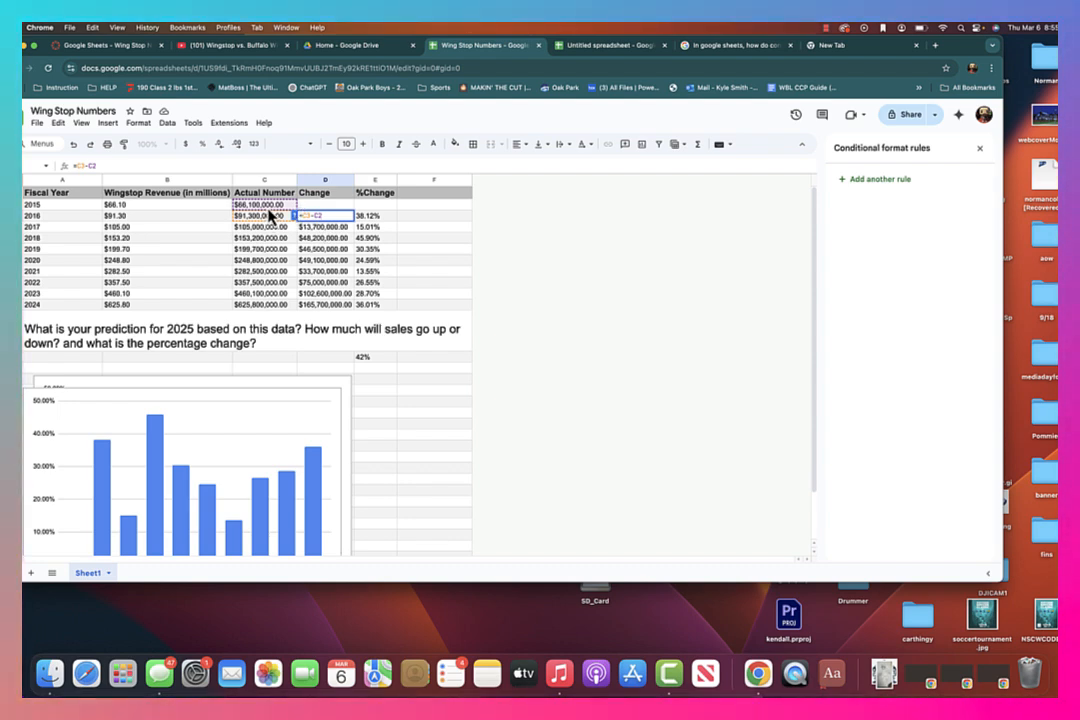
pyautogui.click(376, 218)
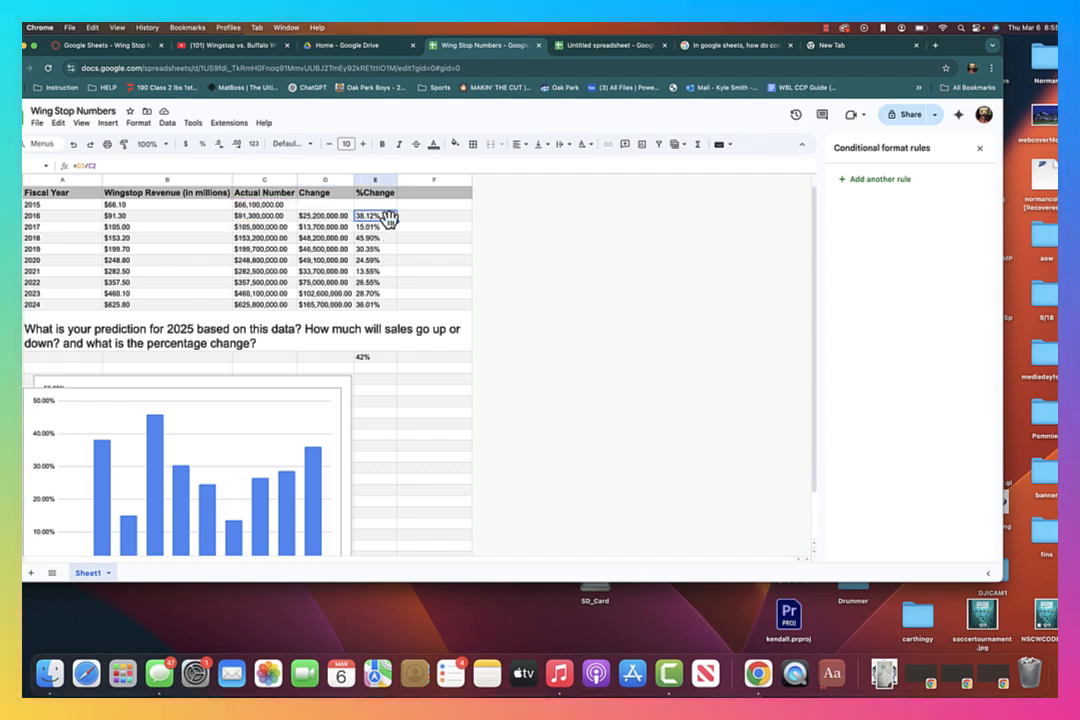
pyautogui.doubleClick(380, 217)
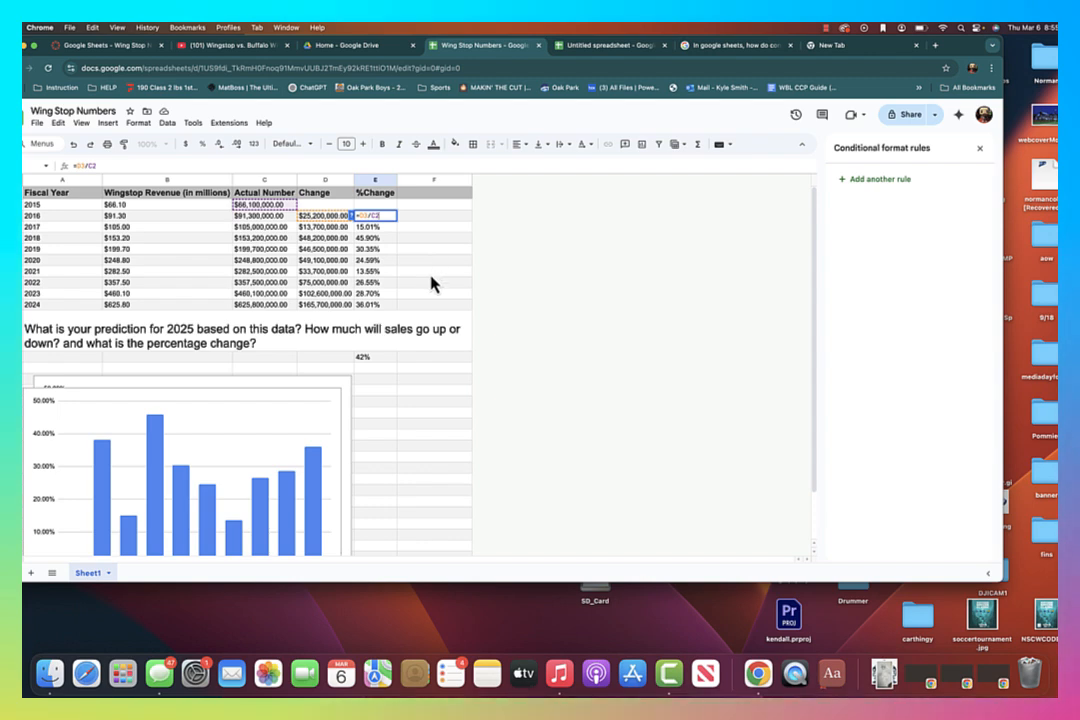
pyautogui.click(432, 271)
pyautogui.scroll(-2, 450, 330)
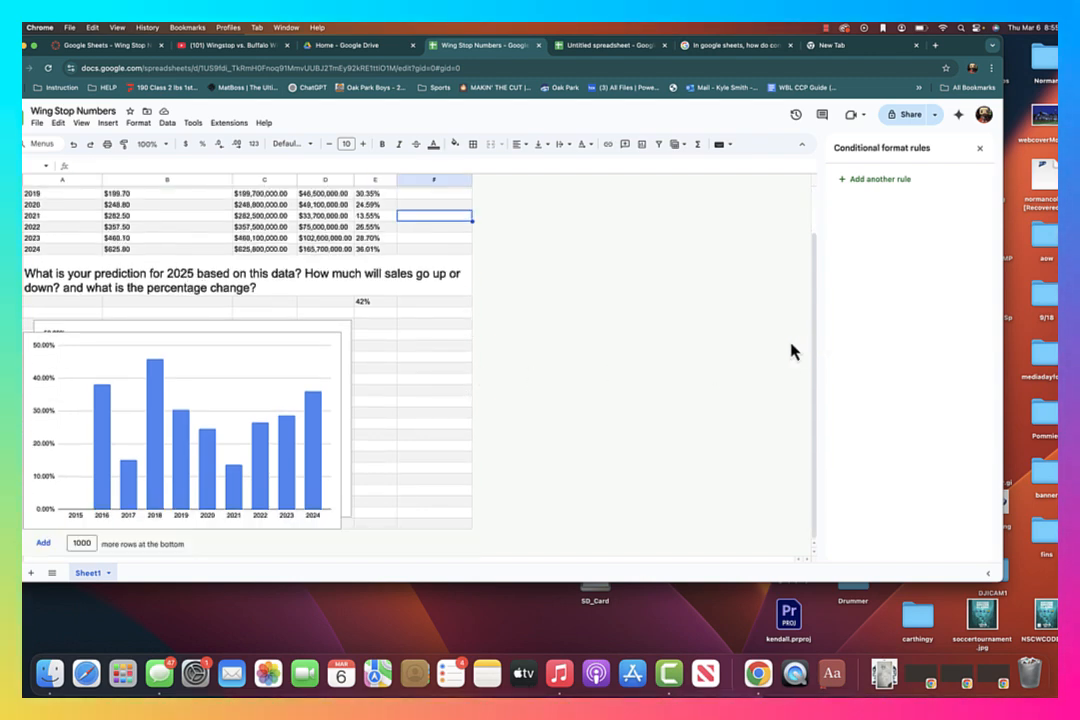
pyautogui.scroll(3, 483, 295)
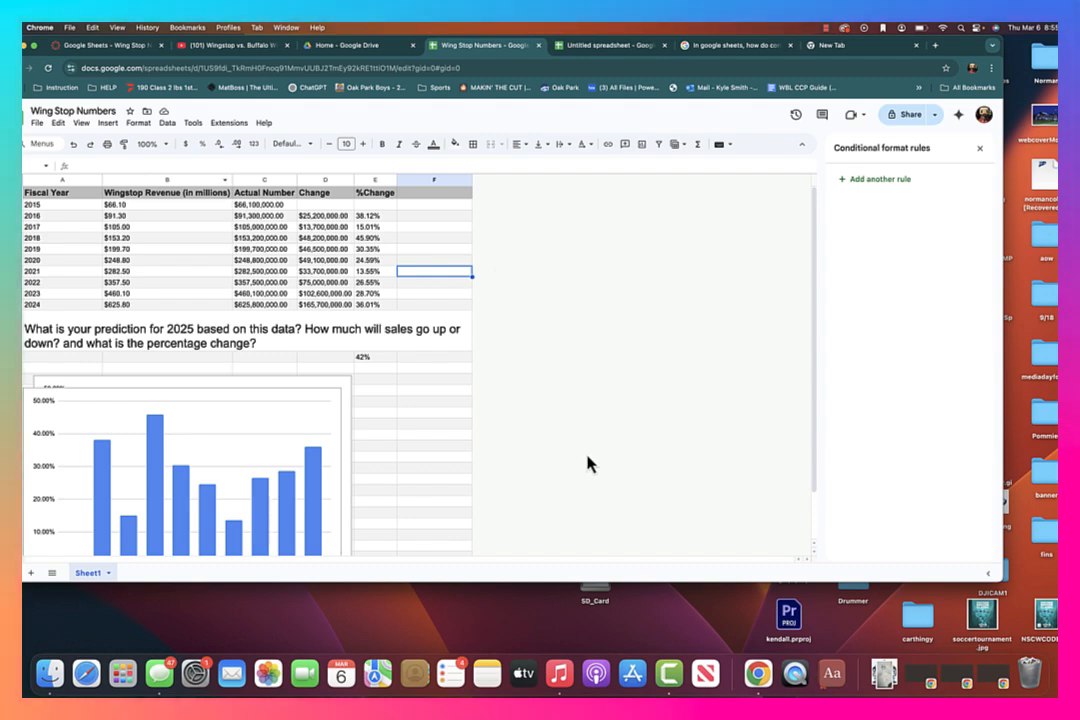
pyautogui.click(680, 688)
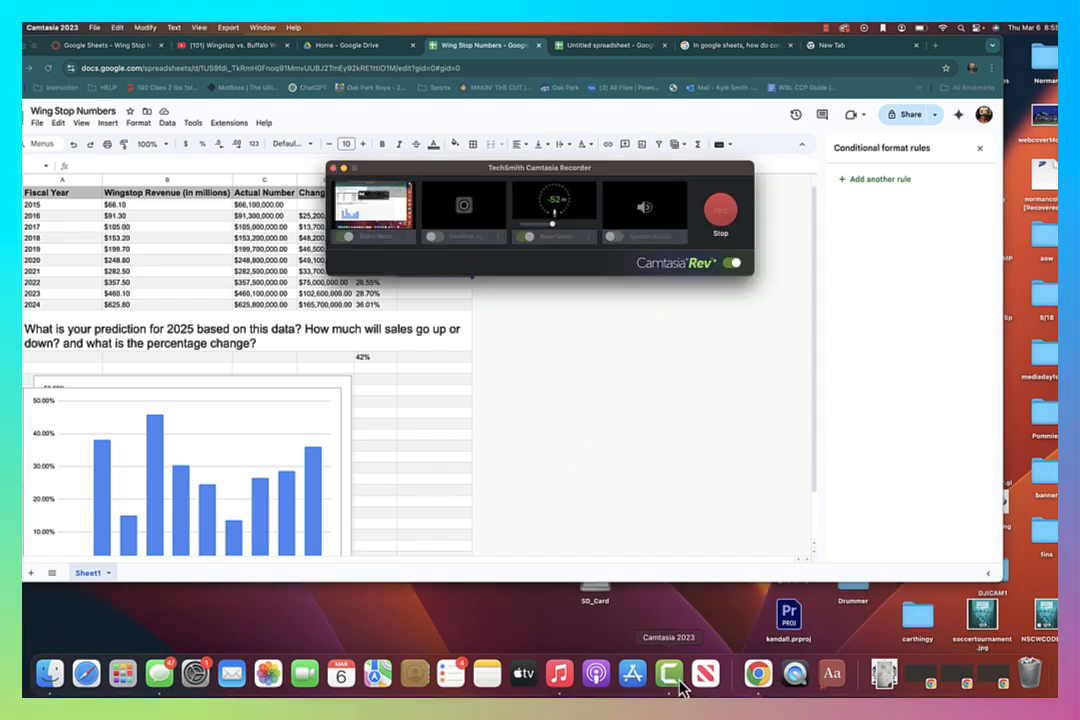